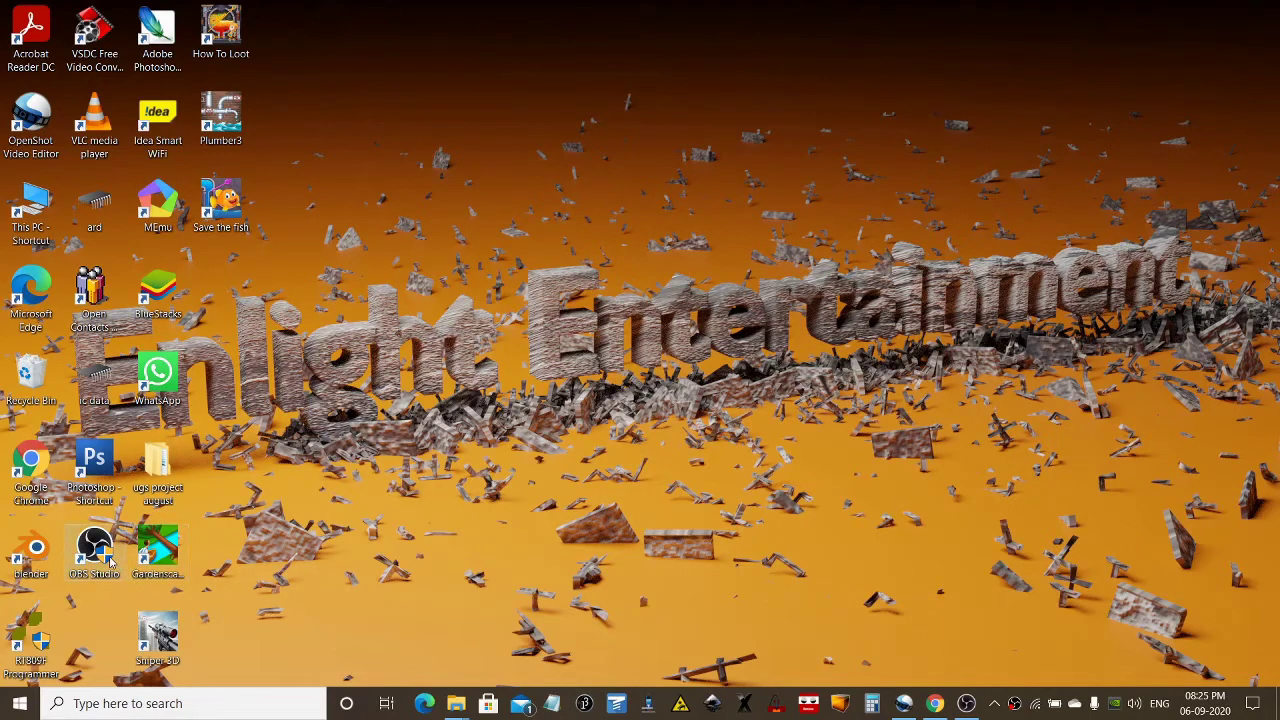
Launch another OBS Studio instance despite the running one, add a new Display Capture source for Display 1, and close that instance.
{"action": "double_click", "coordinate": [110, 562]}
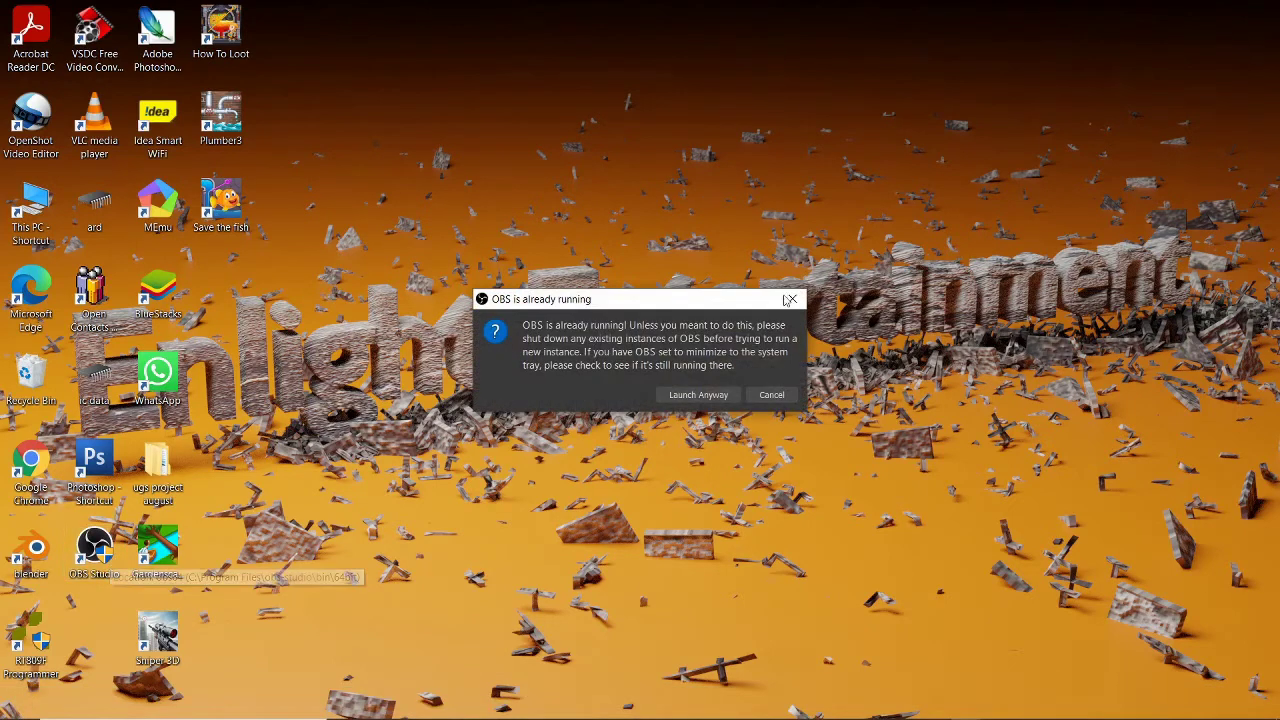
{"action": "left_click", "coordinate": [708, 398]}
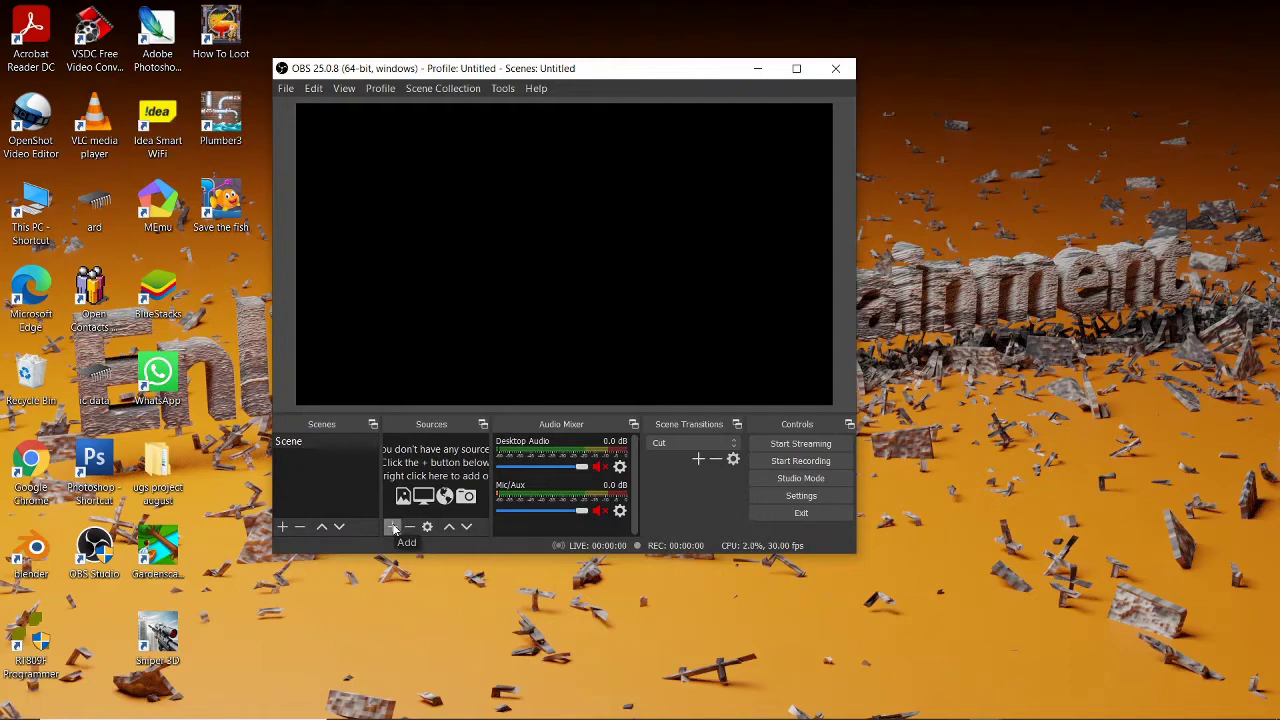
{"action": "left_click", "coordinate": [394, 528]}
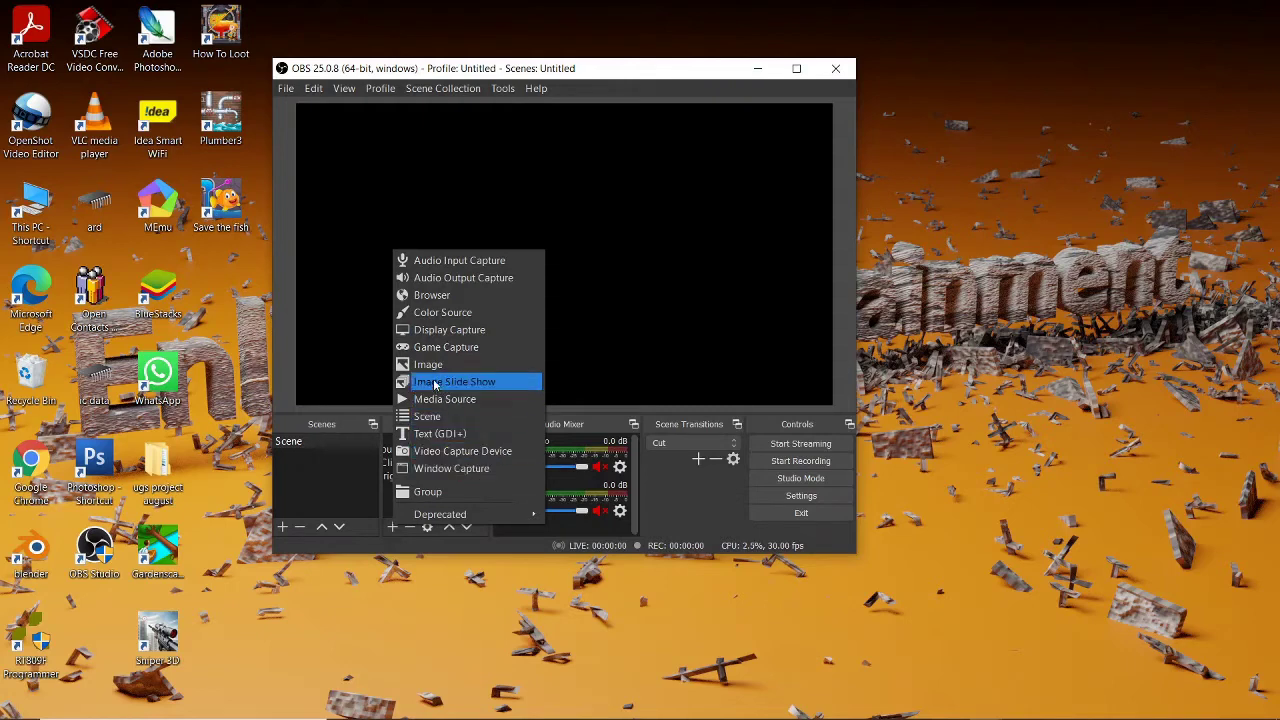
{"action": "left_click", "coordinate": [466, 334]}
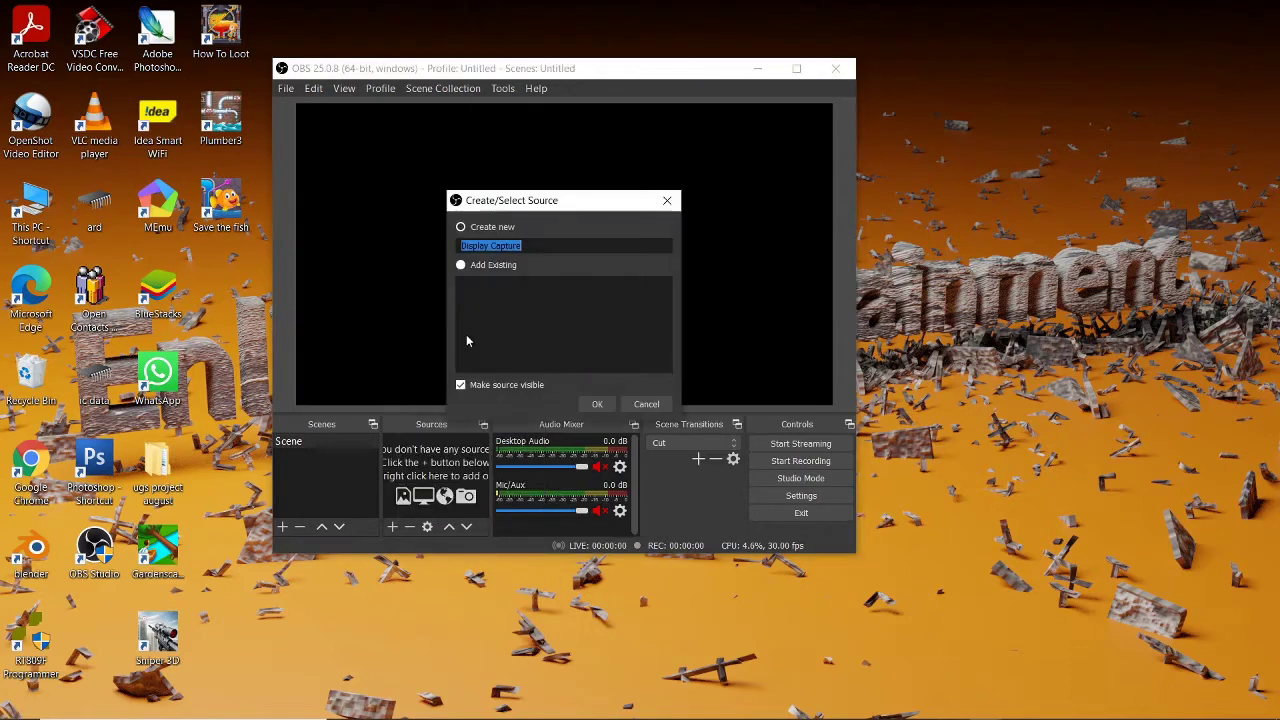
{"action": "left_click", "coordinate": [588, 405]}
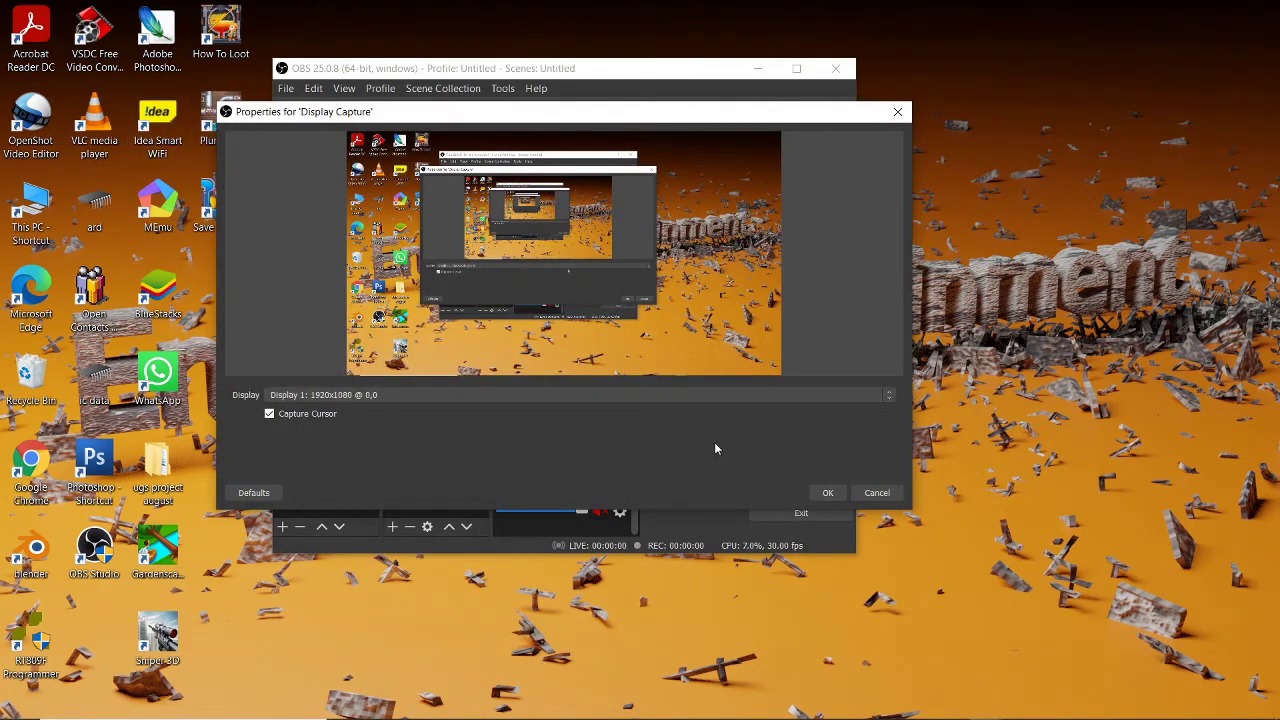
{"action": "left_click", "coordinate": [824, 494]}
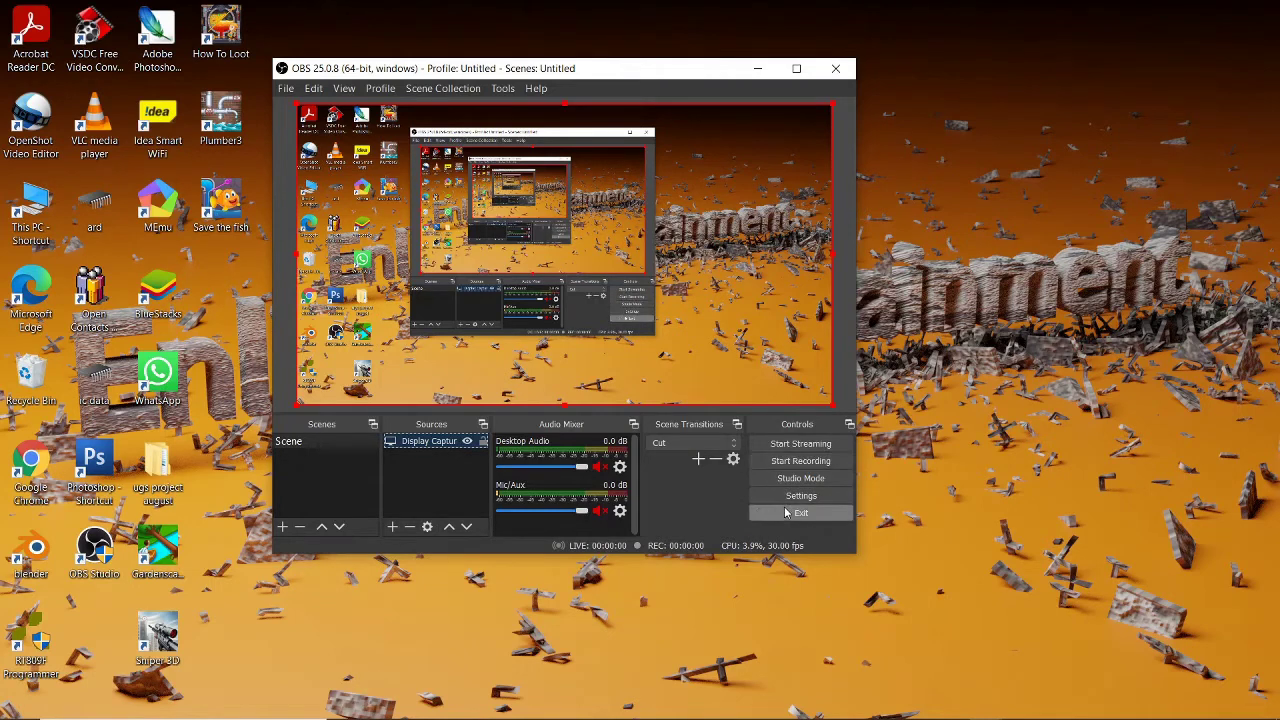
{"action": "left_click", "coordinate": [838, 70]}
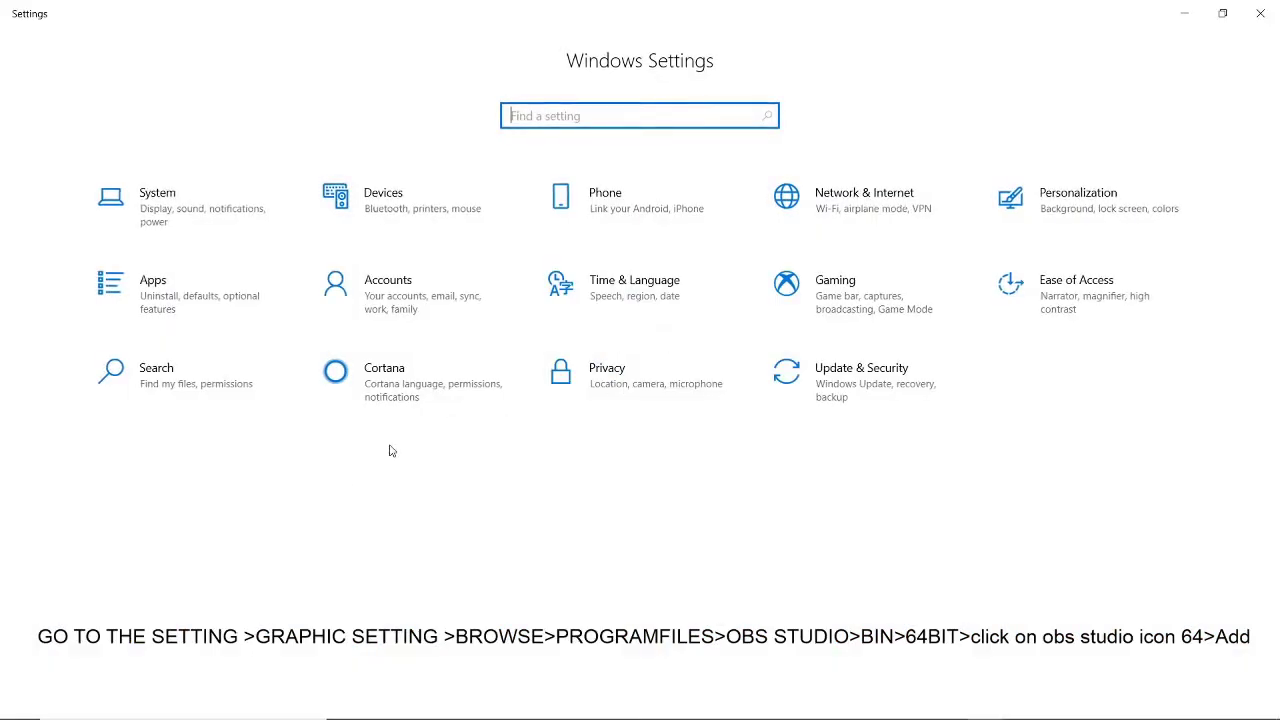
Search Windows Settings for "graph" and open the Graphics settings page.
{"action": "type", "text": "gr"}
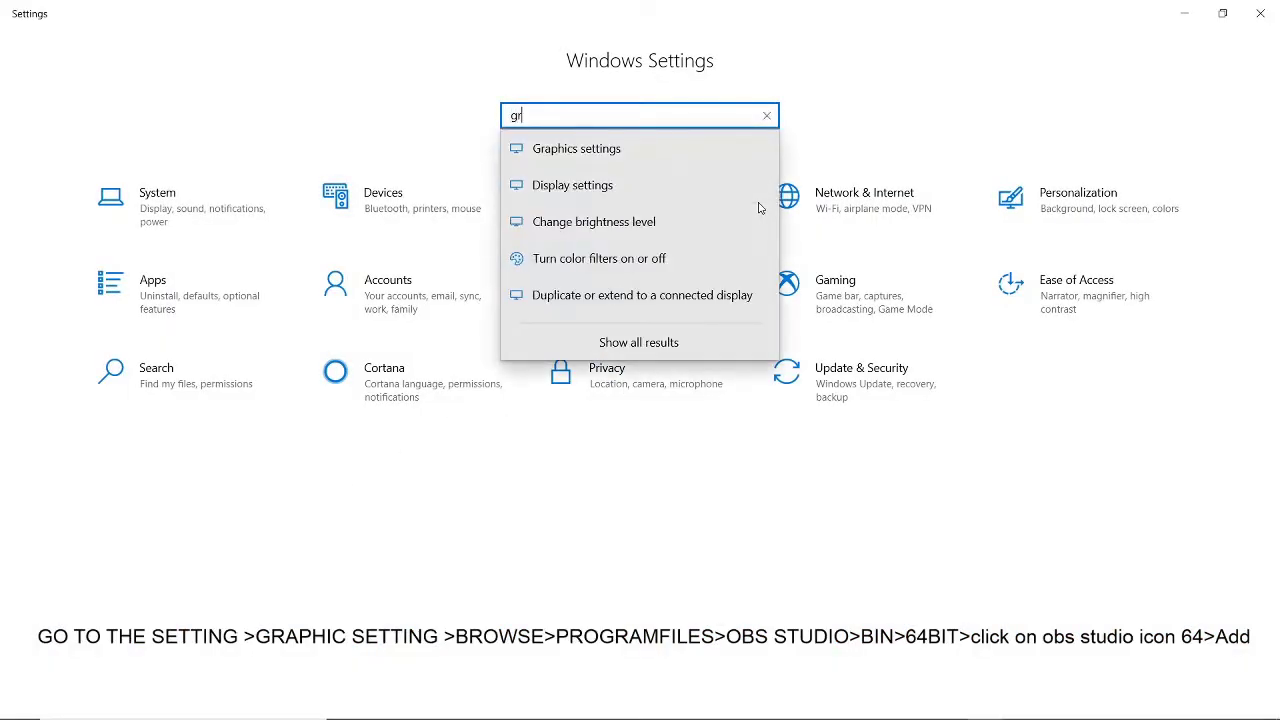
{"action": "type", "text": "aph"}
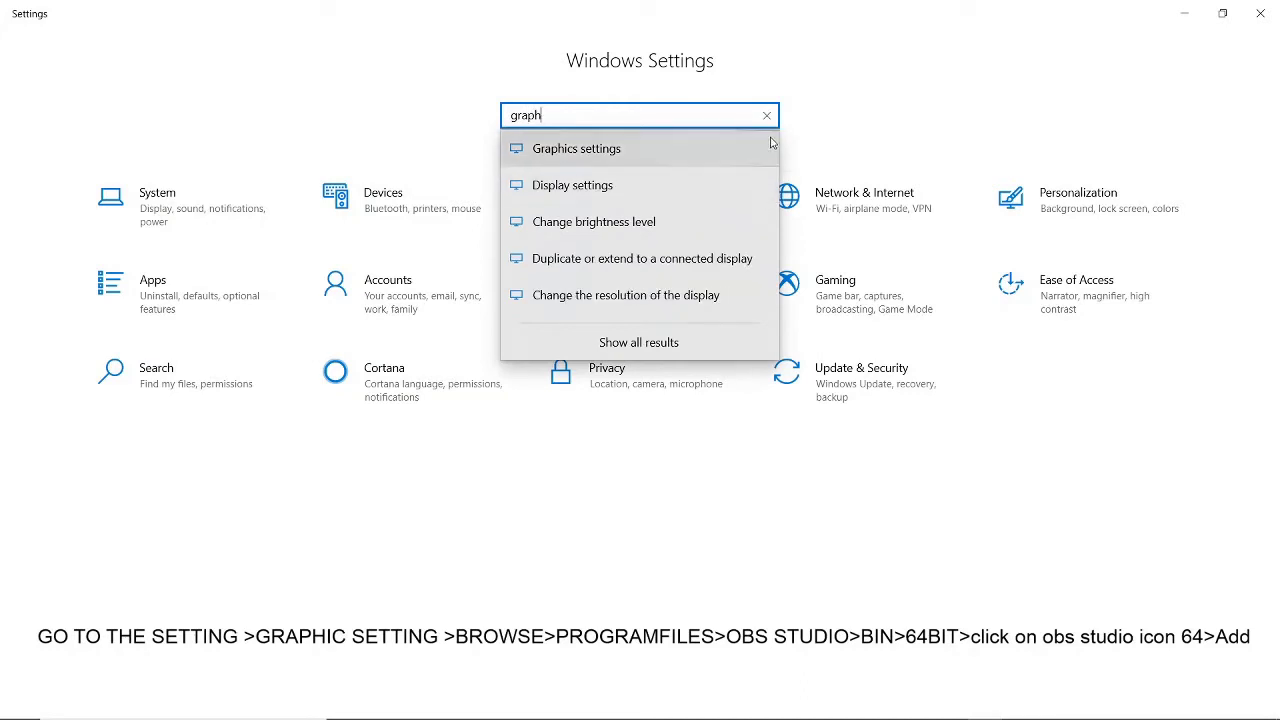
{"action": "left_click", "coordinate": [748, 166]}
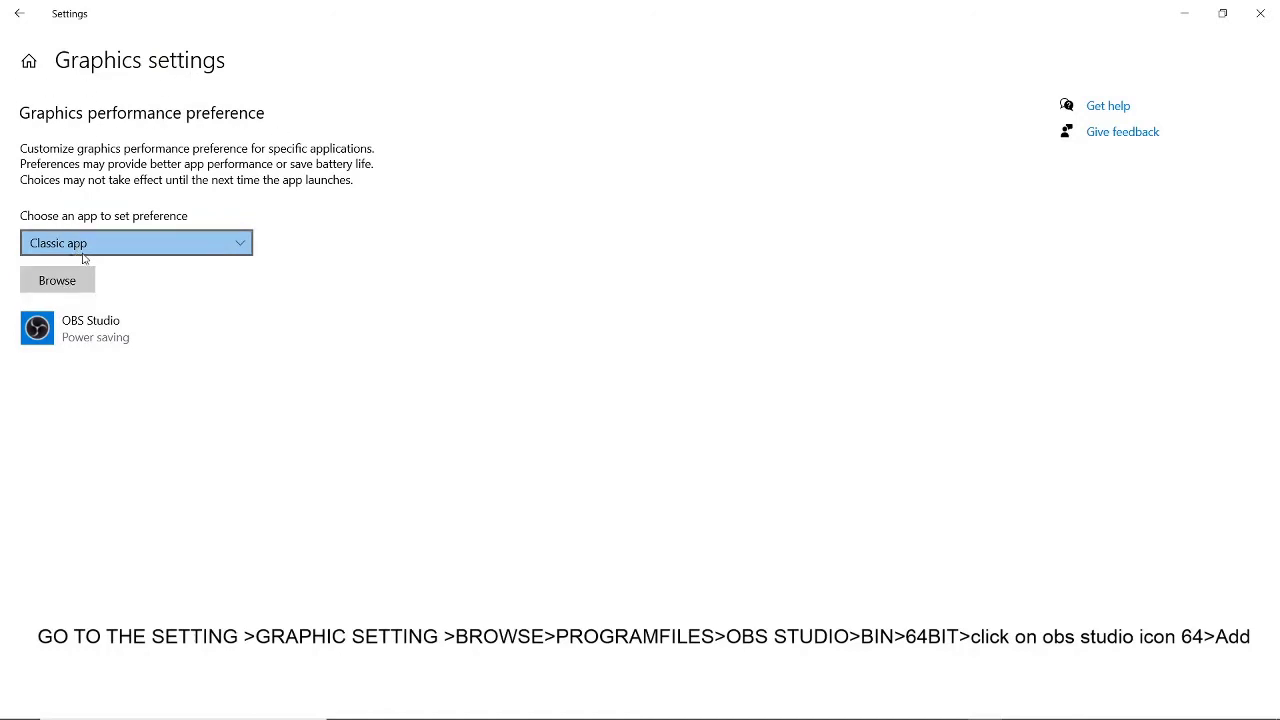
Add obs64 from C:\Program Files\obs-studio\bin\64bit as a classic app in the graphics performance preferences.
{"action": "left_click", "coordinate": [57, 282]}
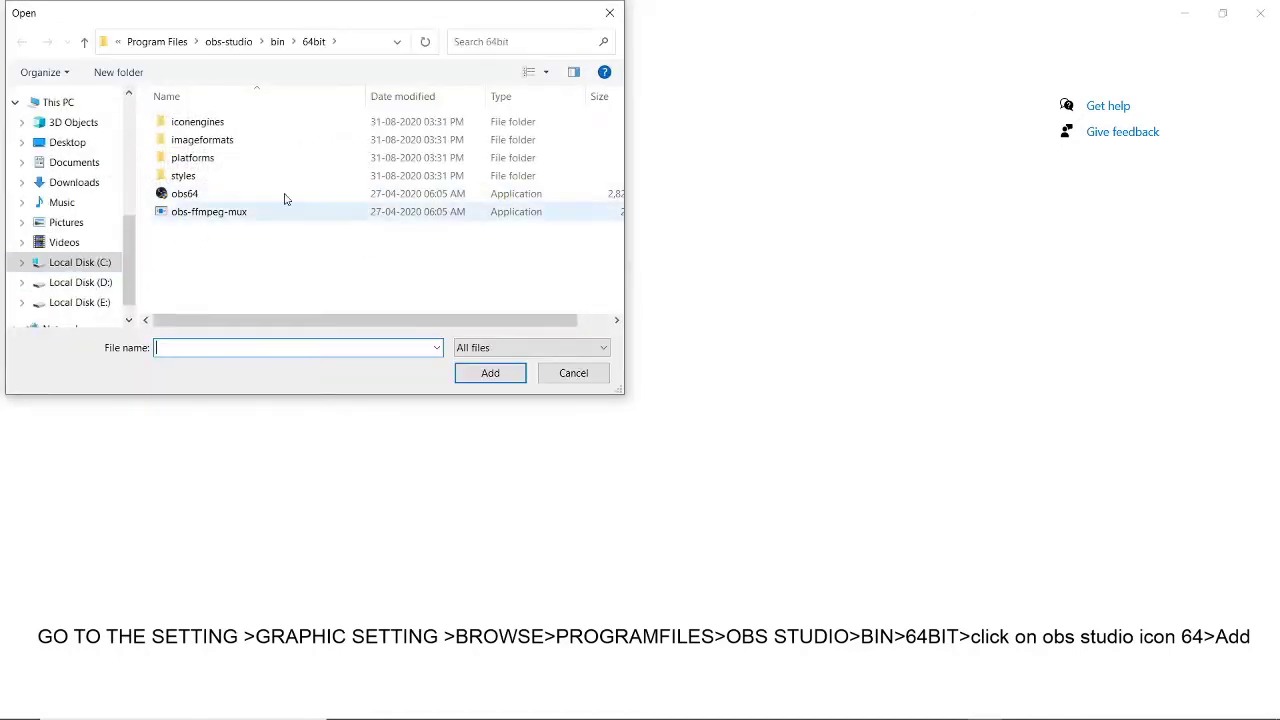
{"action": "left_click", "coordinate": [110, 263]}
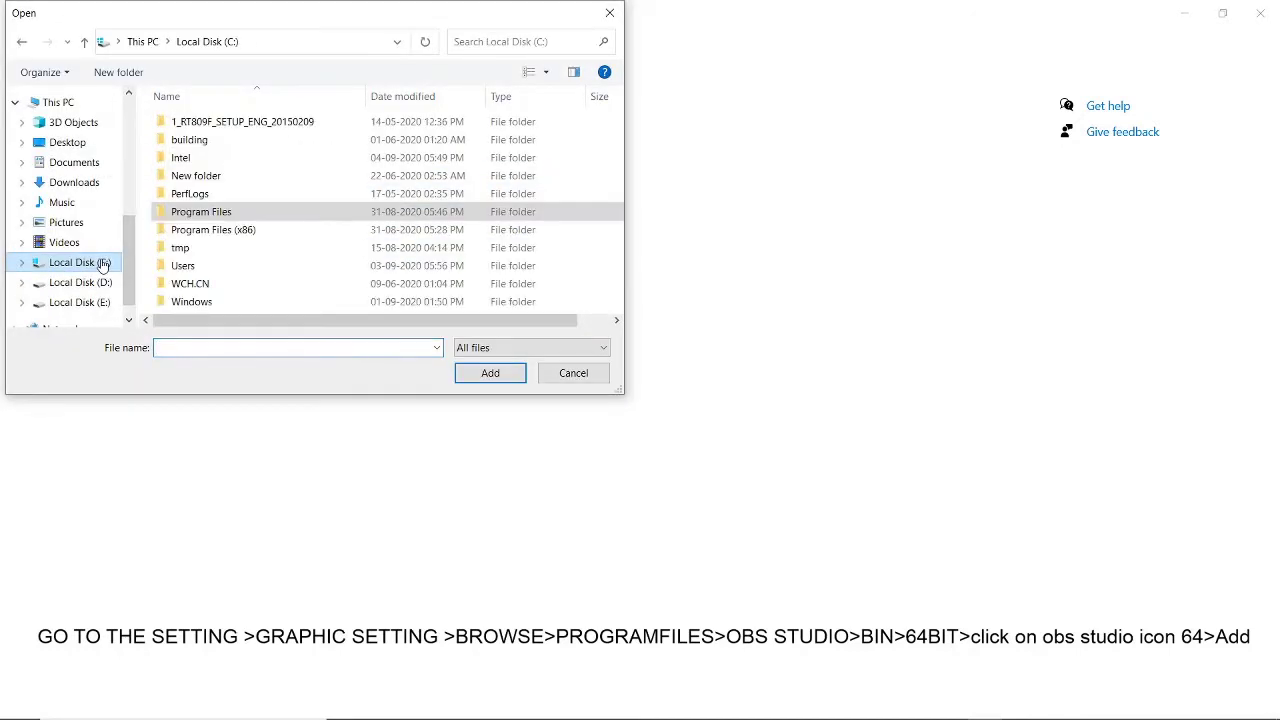
{"action": "double_click", "coordinate": [361, 211]}
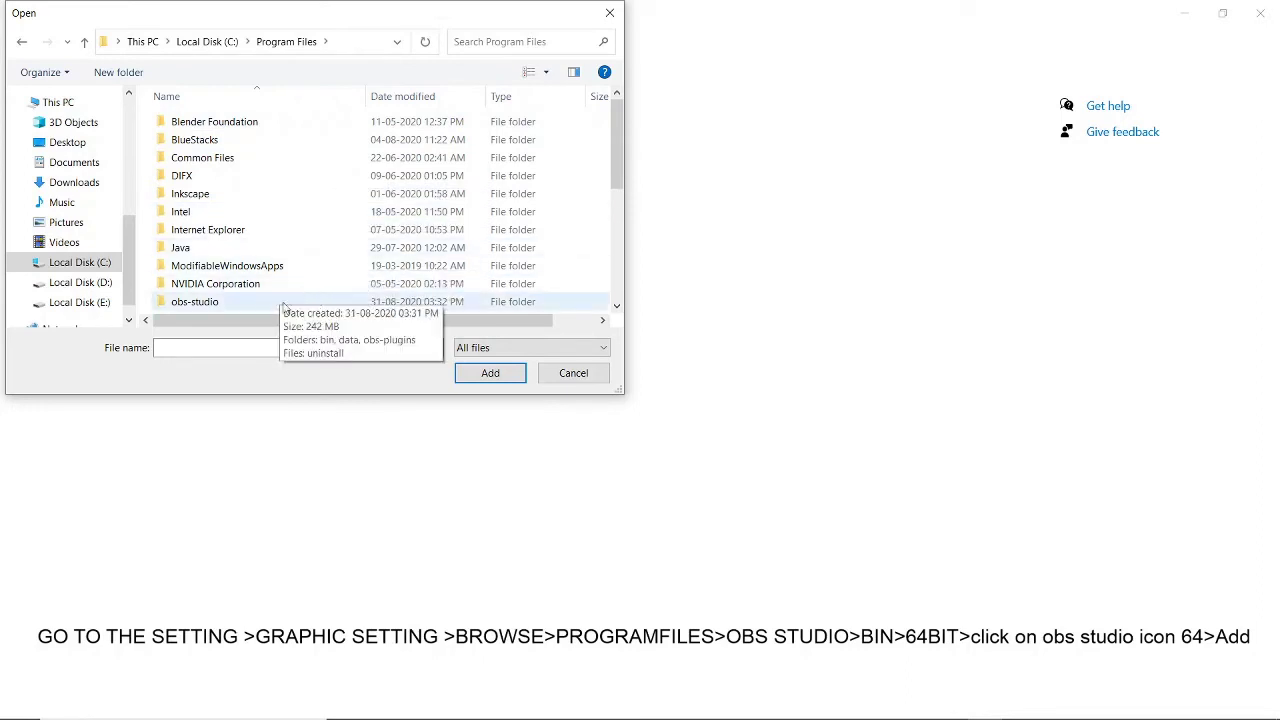
{"action": "left_click", "coordinate": [226, 307]}
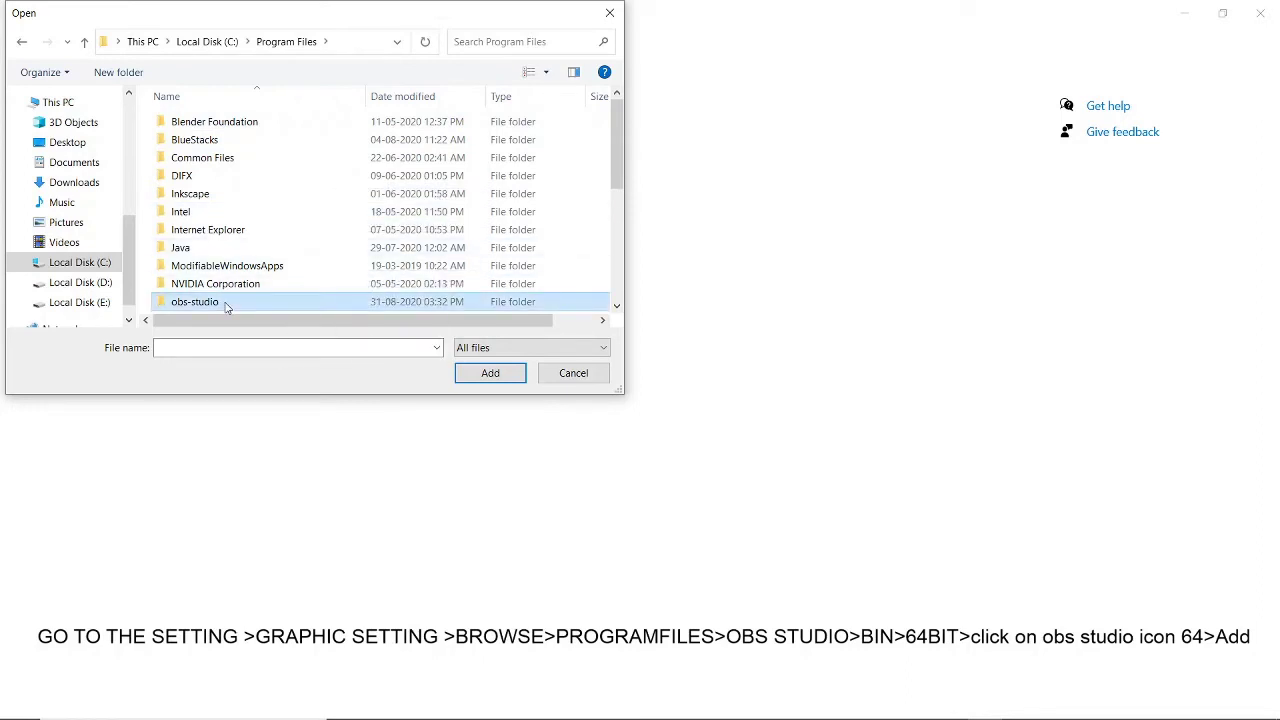
{"action": "double_click", "coordinate": [225, 304]}
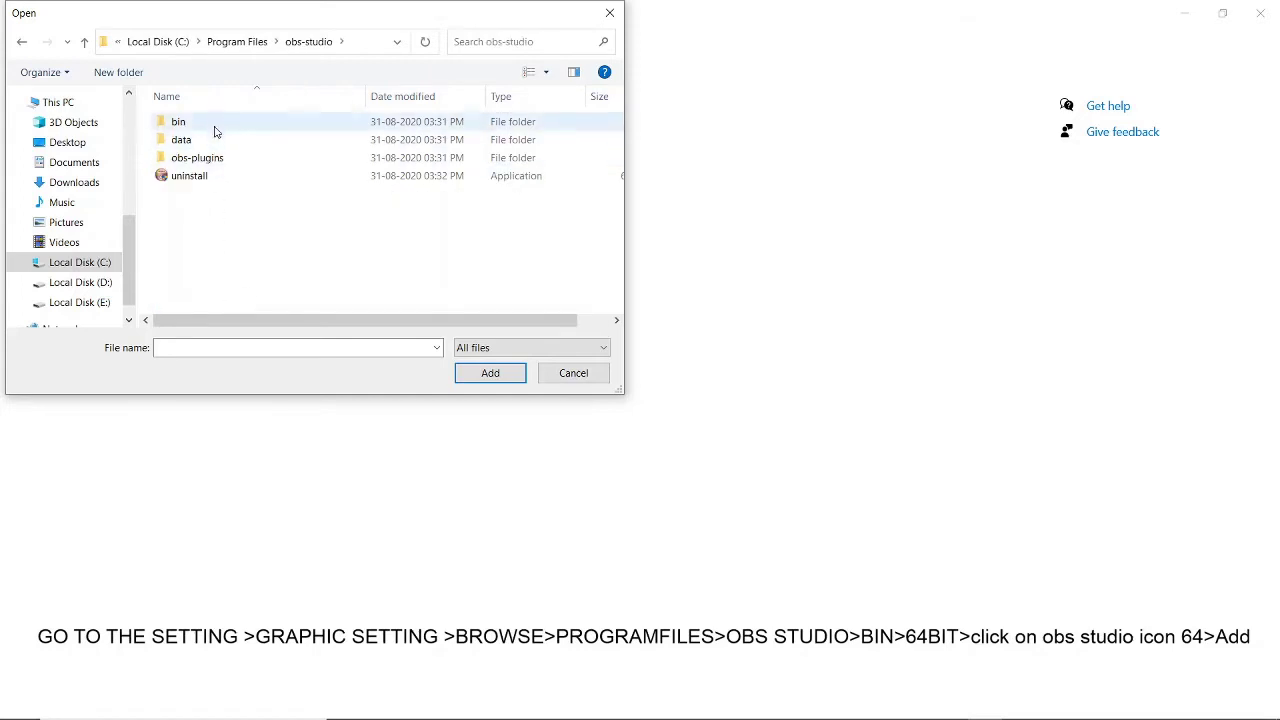
{"action": "left_click", "coordinate": [278, 133]}
{"action": "double_click", "coordinate": [278, 133]}
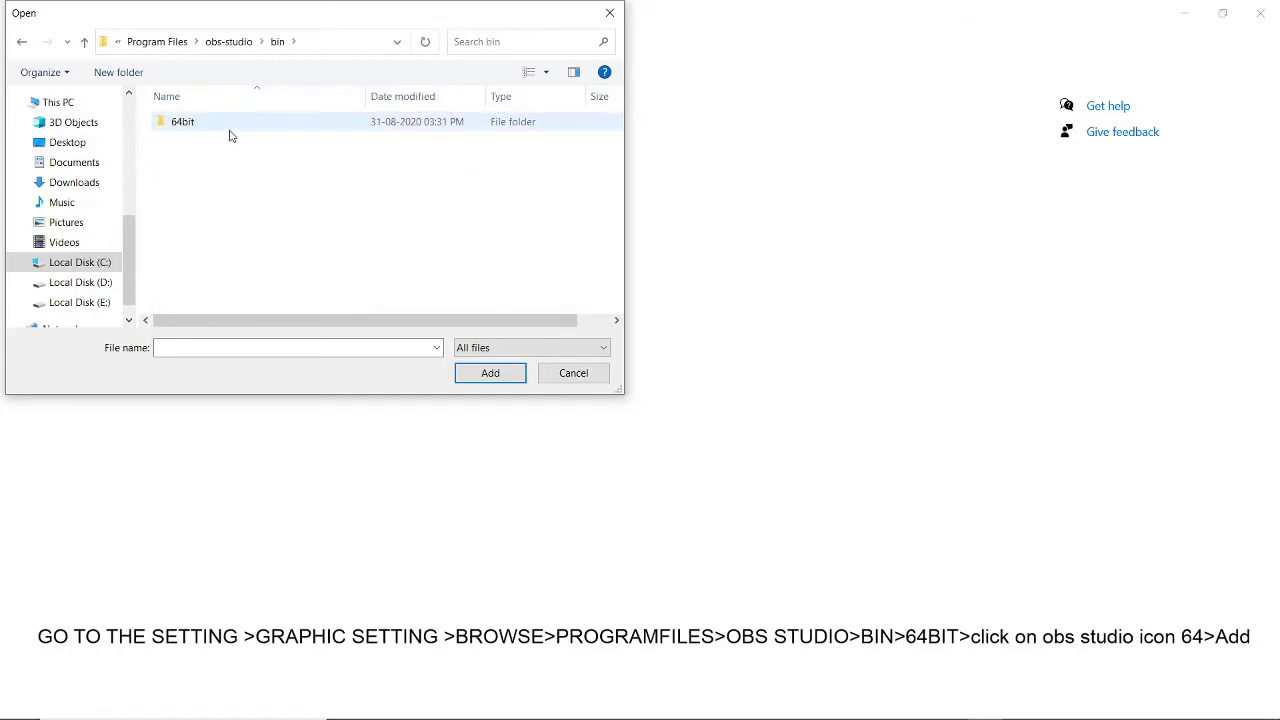
{"action": "left_click", "coordinate": [243, 131]}
{"action": "double_click", "coordinate": [243, 131]}
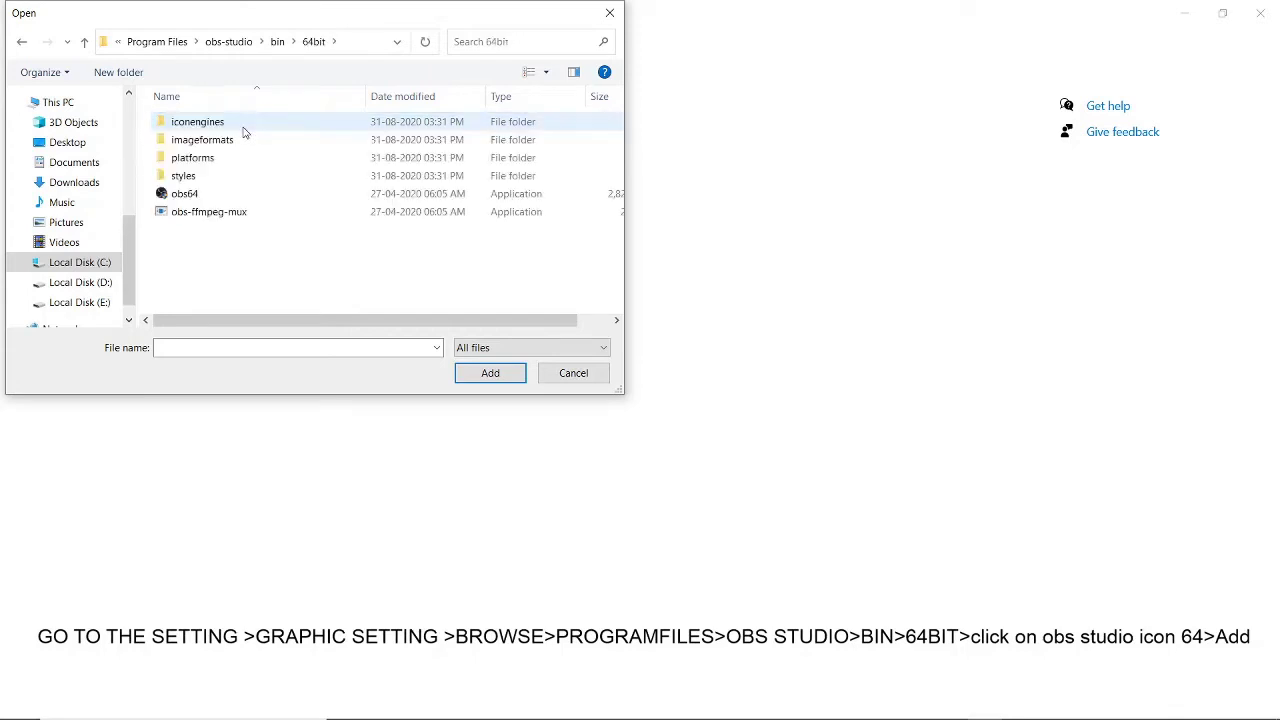
{"action": "left_click", "coordinate": [233, 196]}
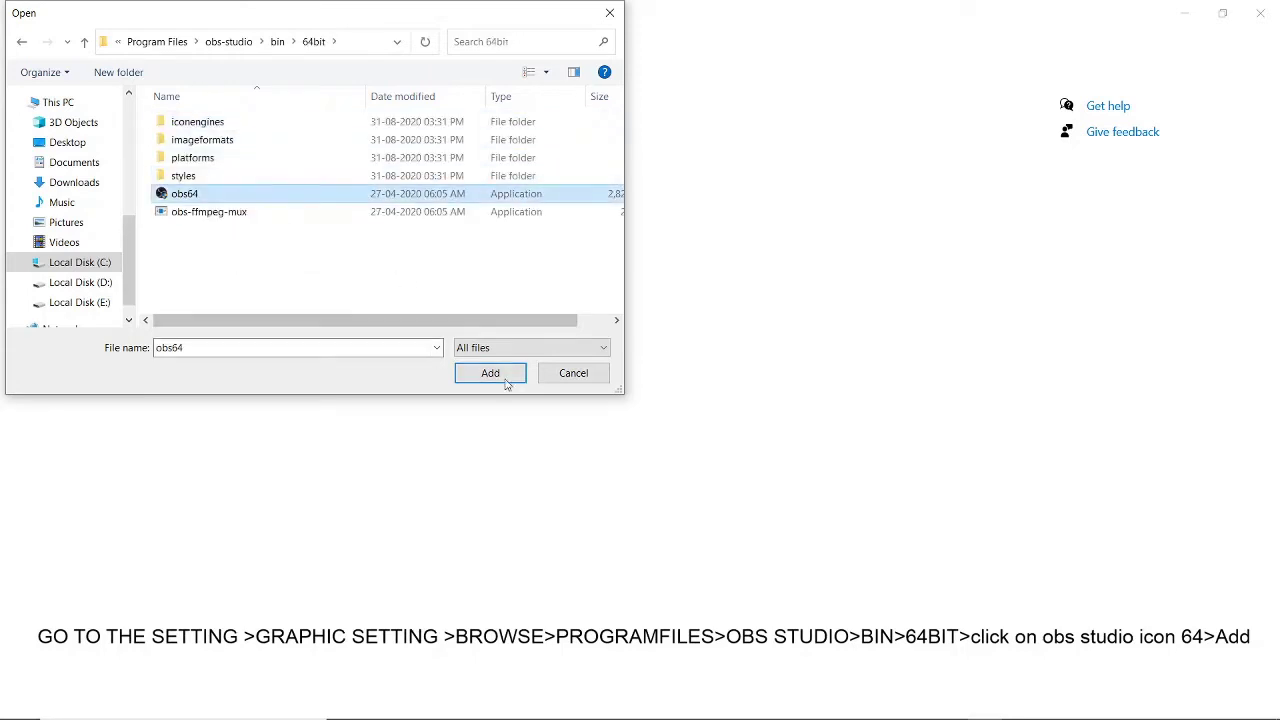
{"action": "key", "text": "Return"}
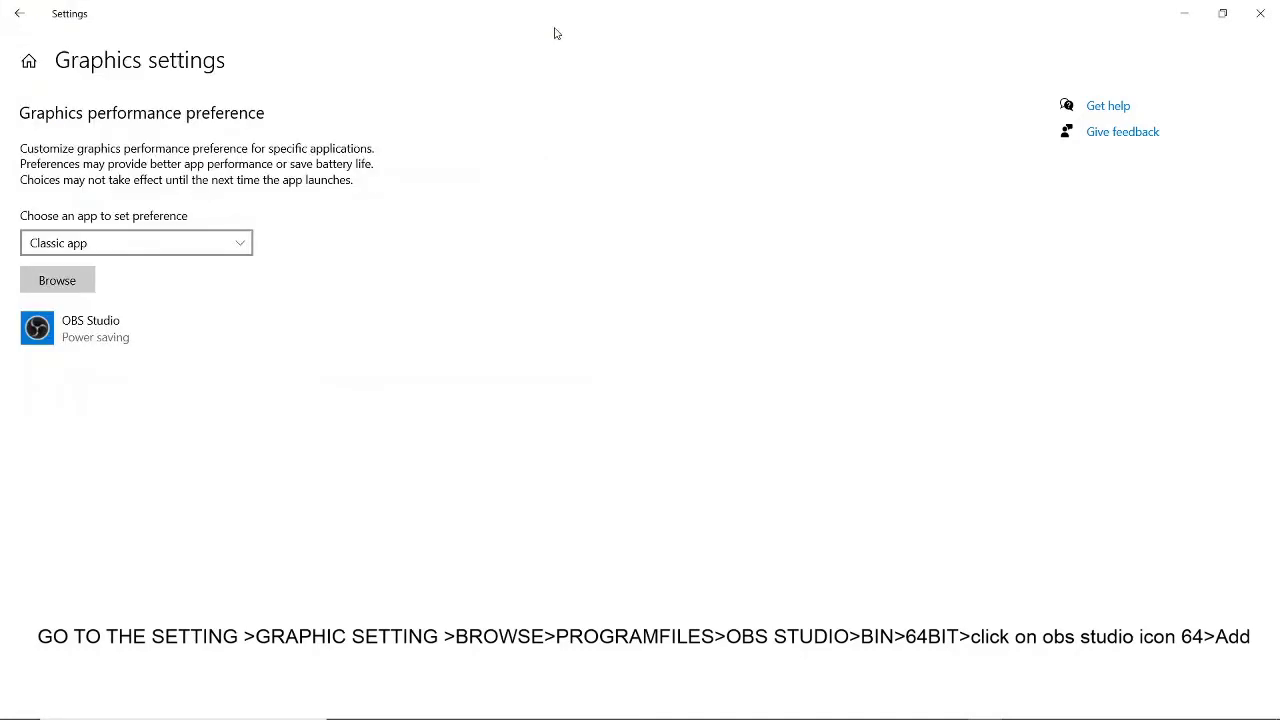
View the graphics preference options for OBS Studio and dismiss them without saving.
{"action": "left_click", "coordinate": [157, 335]}
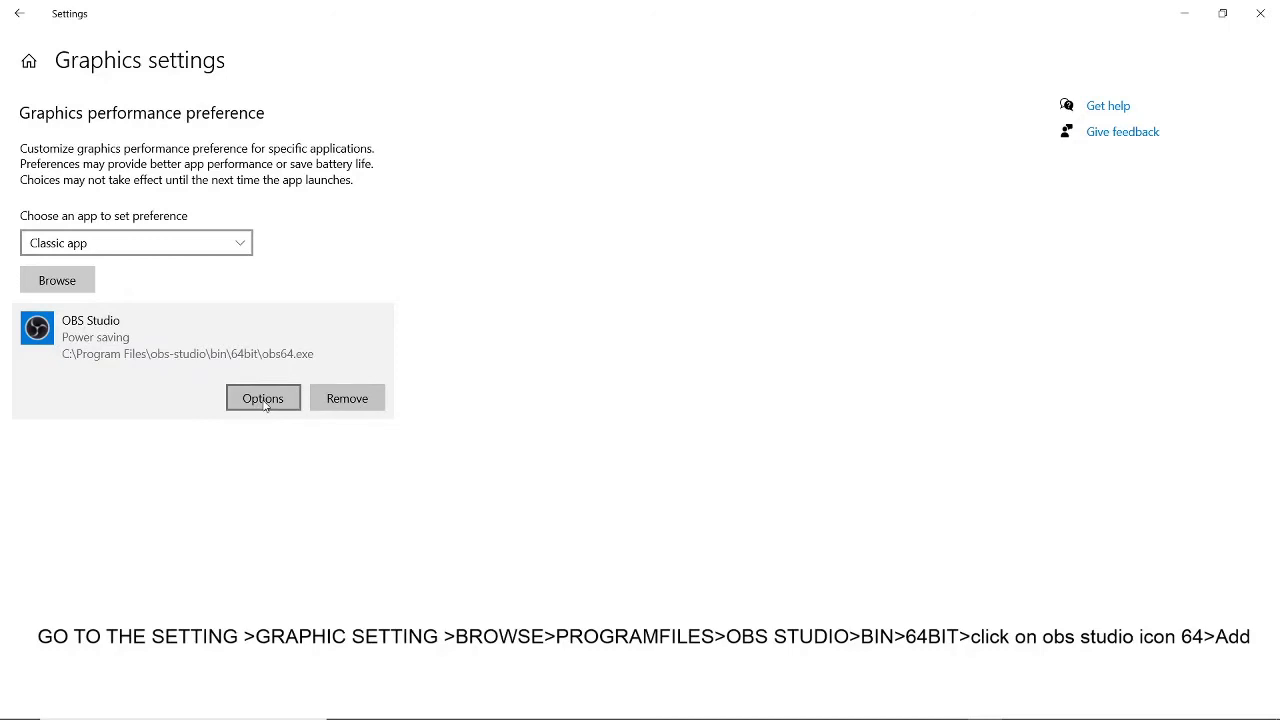
{"action": "left_click", "coordinate": [265, 400]}
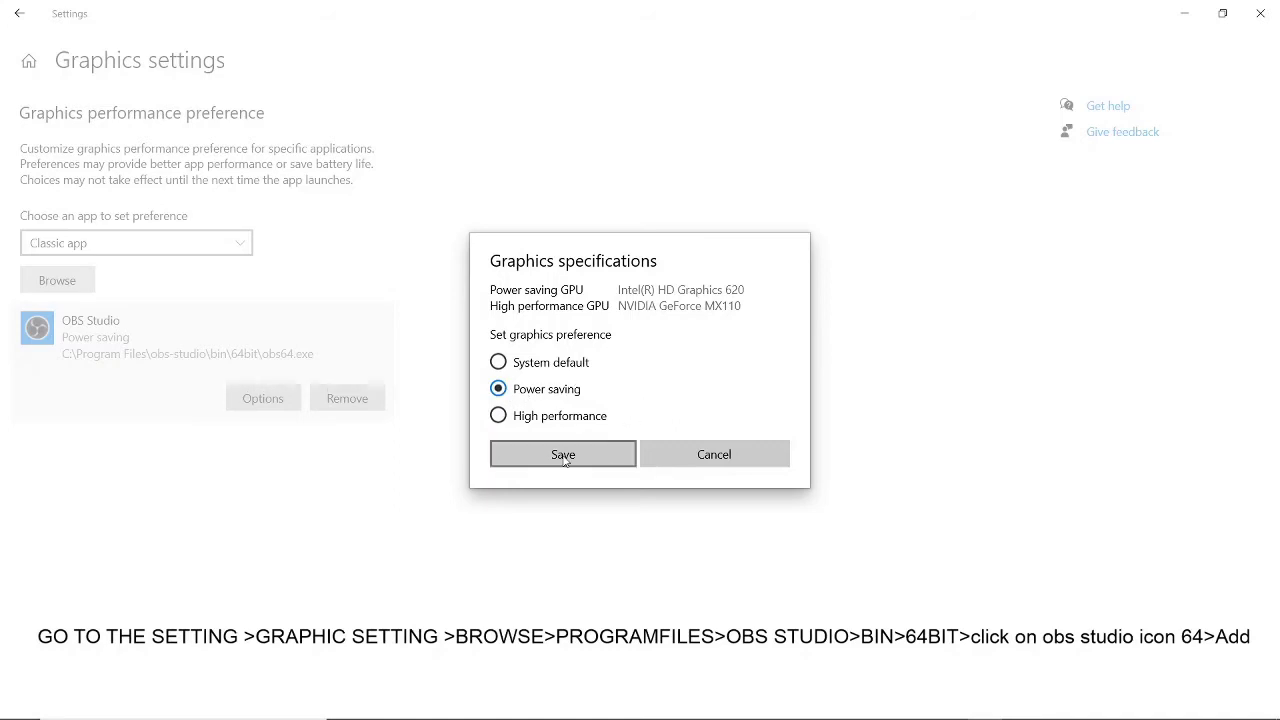
{"action": "left_click", "coordinate": [716, 454]}
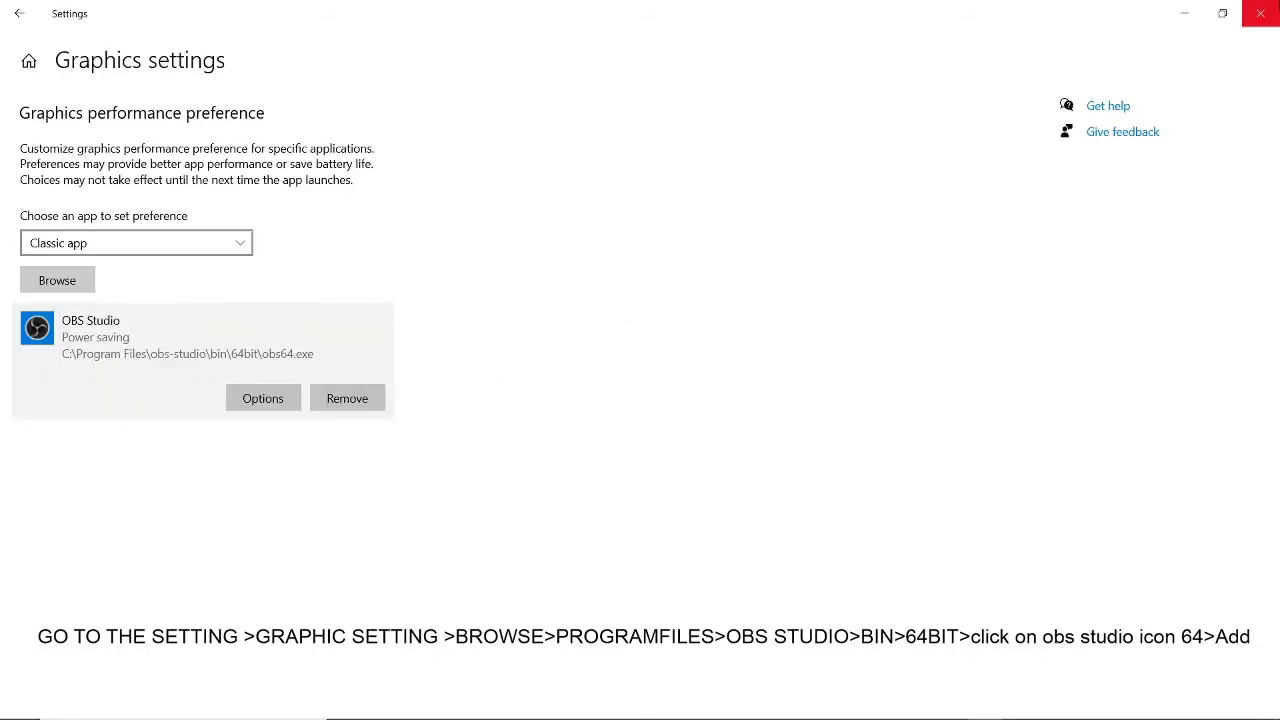
Switch to the running OBS Studio, hide the Text (GDI+) source, and minimize the window.
{"action": "mouse_move", "coordinate": [672, 715]}
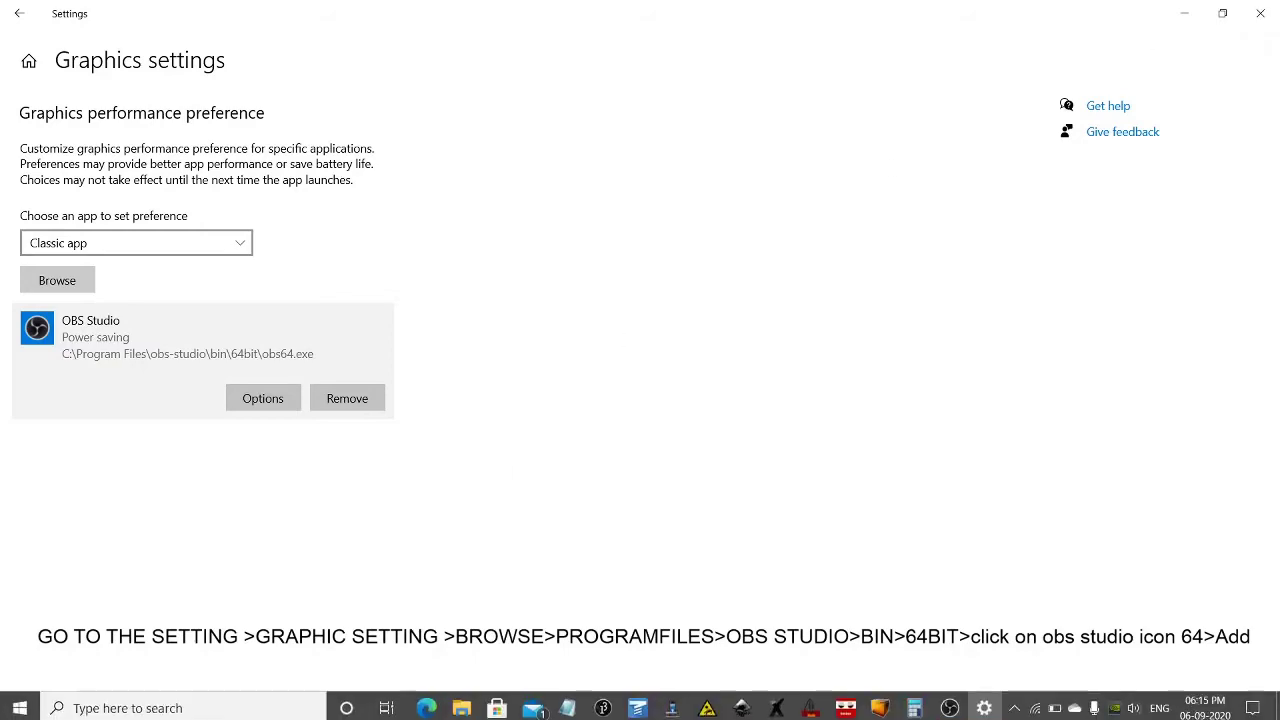
{"action": "left_click", "coordinate": [949, 703]}
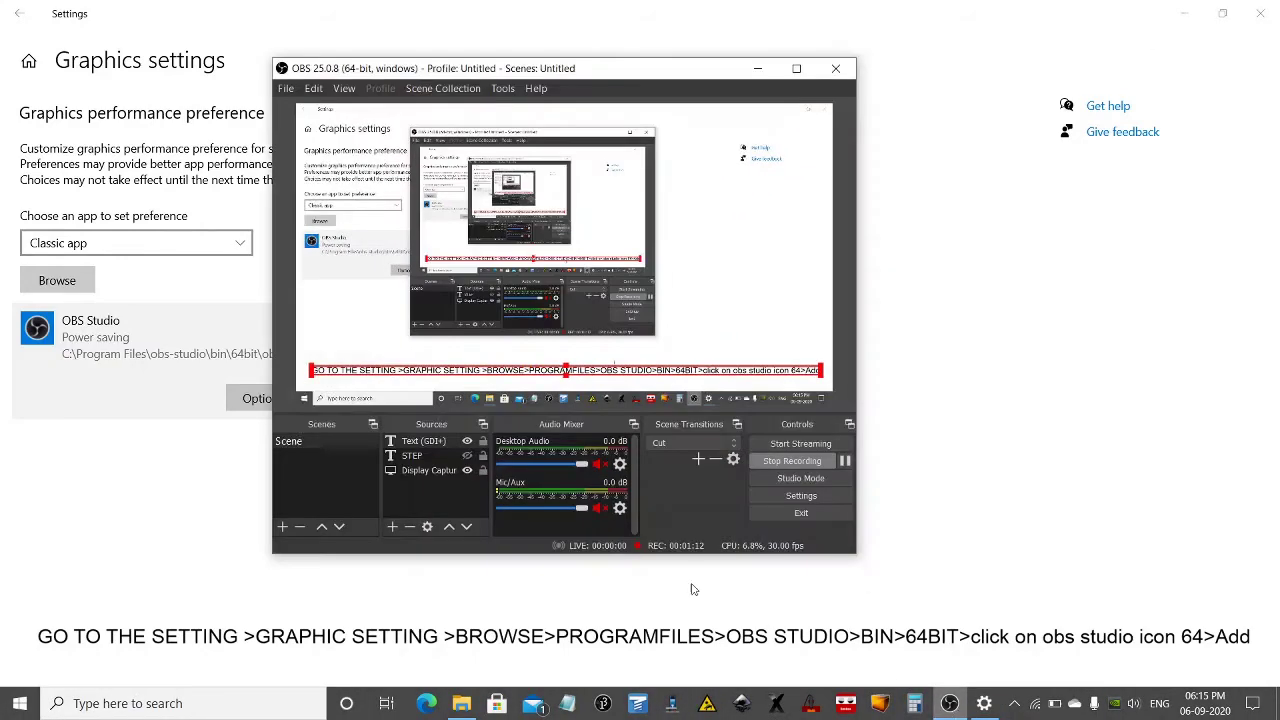
{"action": "left_click", "coordinate": [467, 441]}
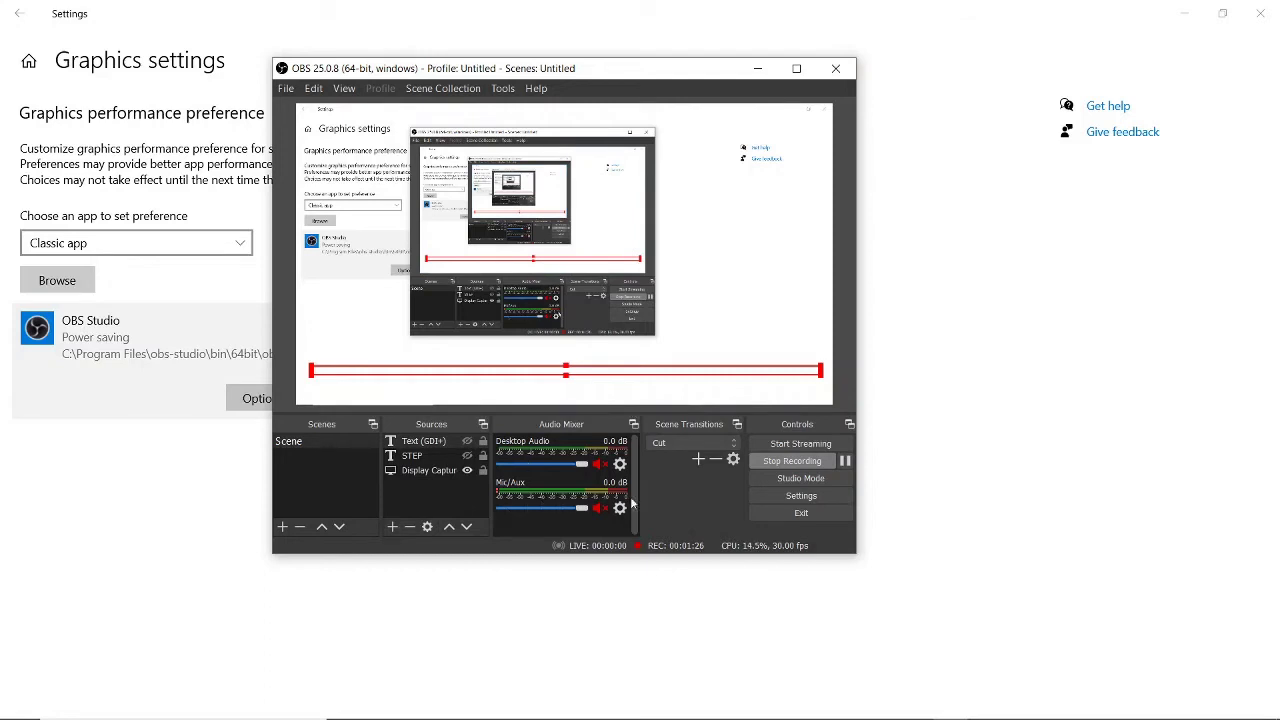
{"action": "left_click", "coordinate": [764, 75]}
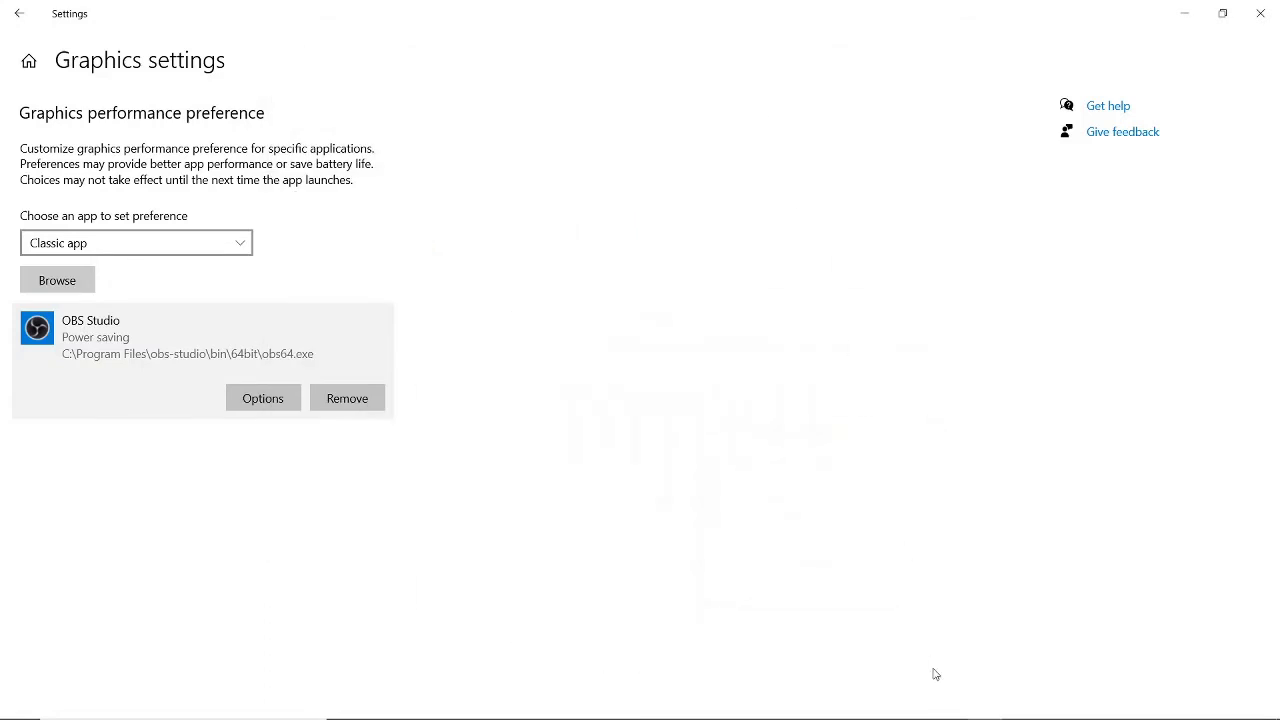
Close the Windows Graphics settings window to return to the desktop.
{"action": "mouse_move", "coordinate": [915, 715]}
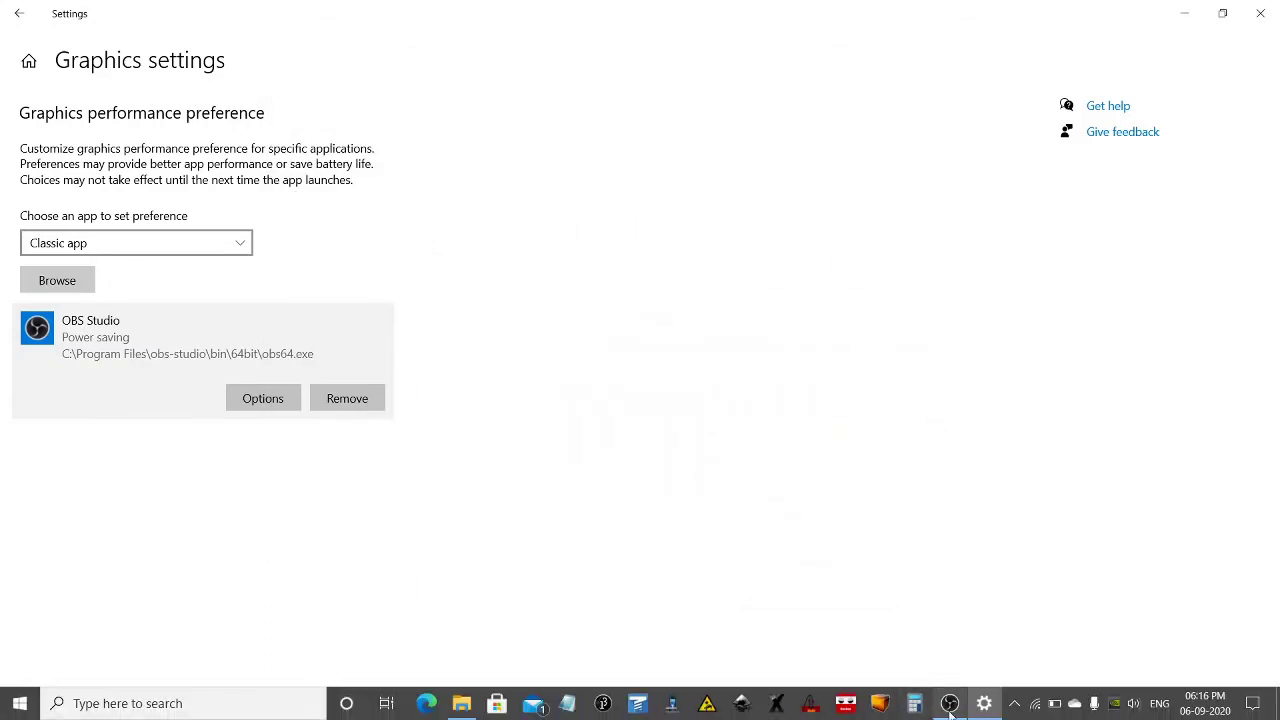
{"action": "mouse_move", "coordinate": [958, 713]}
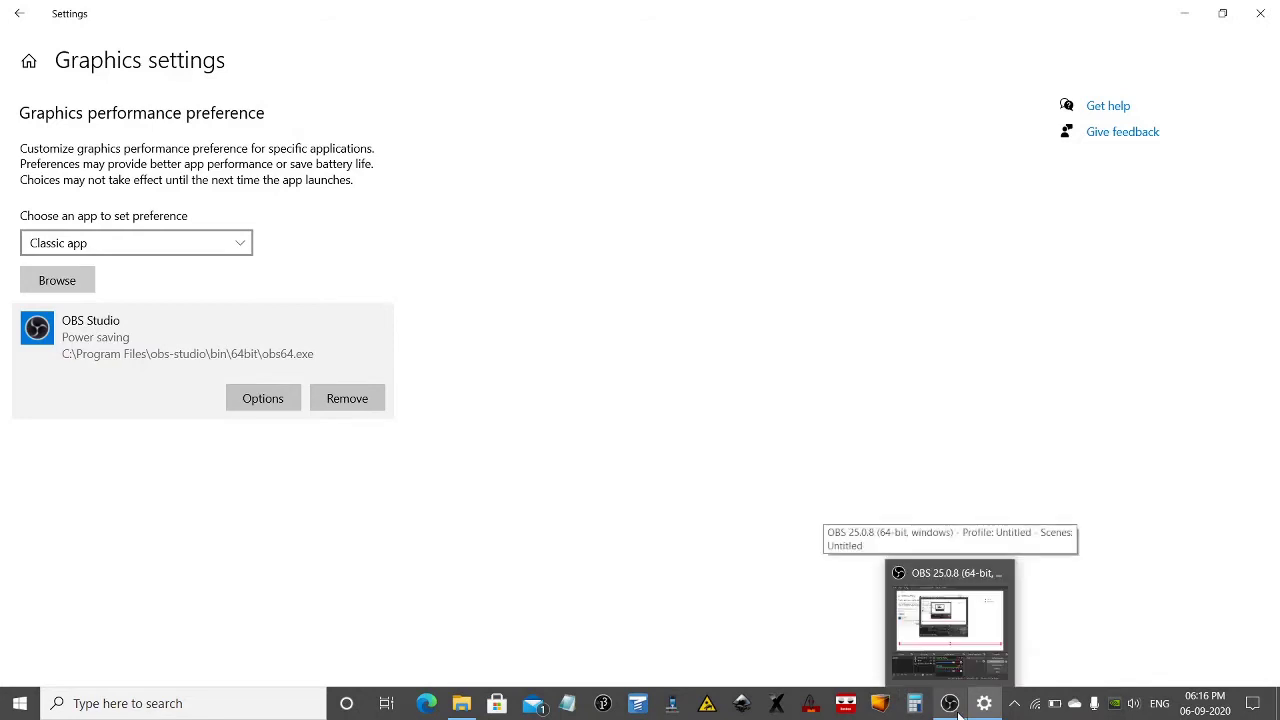
{"action": "key", "text": "XF86MonBrightnessDown"}
{"action": "left_click", "coordinate": [1260, 13]}
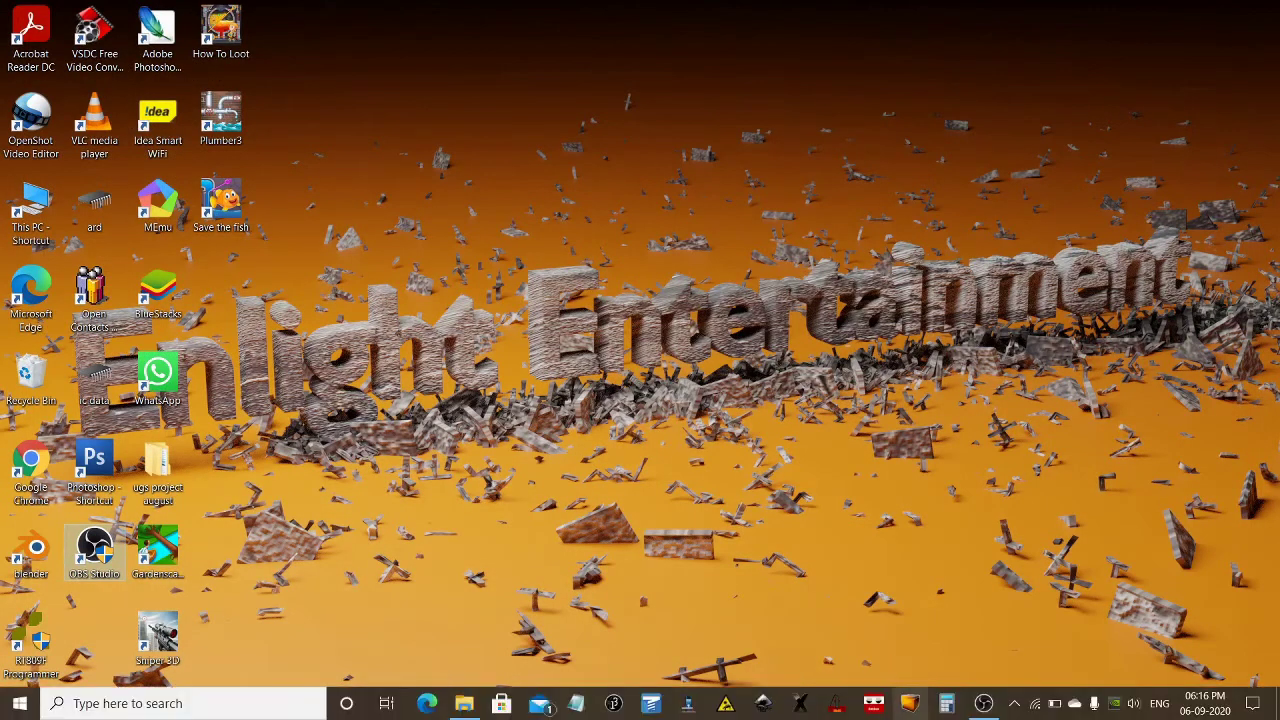
{"action": "mouse_move", "coordinate": [985, 706]}
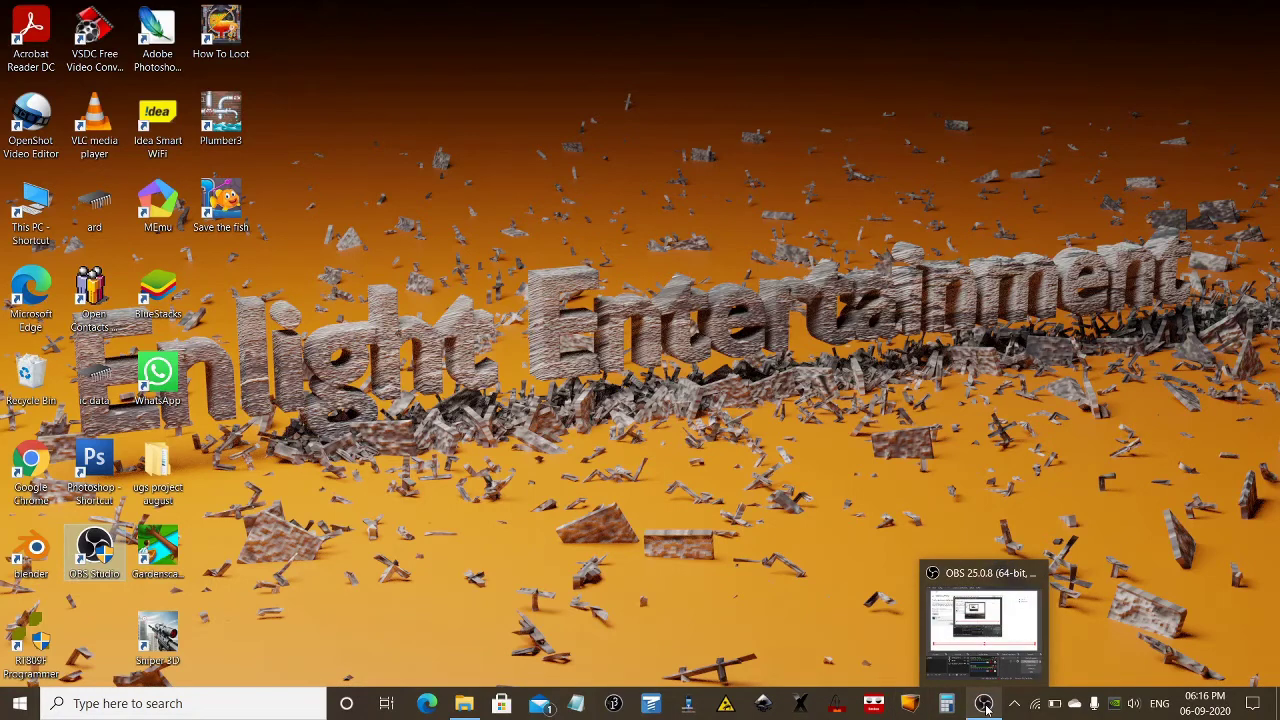
In the OBS Studio desktop shortcut's compatibility properties, choose Windows 7 compatibility mode with administrator rights, and close the properties without applying.
{"action": "right_click", "coordinate": [90, 558]}
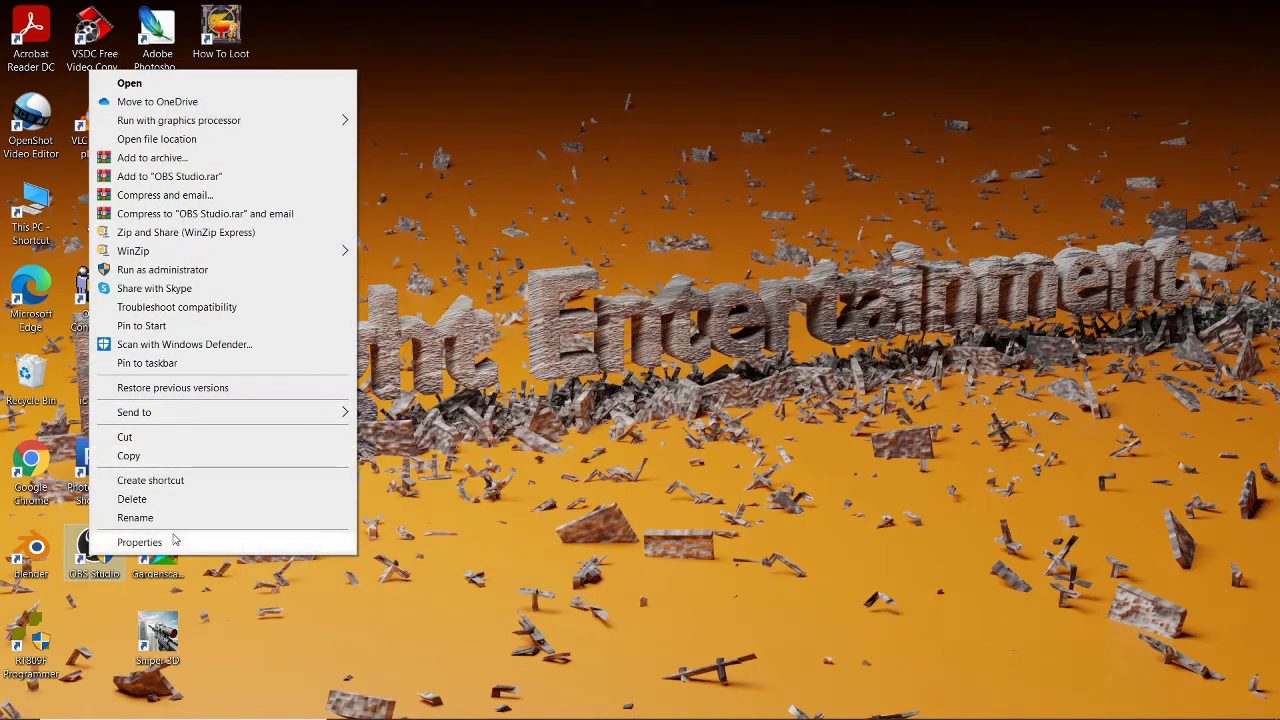
{"action": "left_click", "coordinate": [139, 542]}
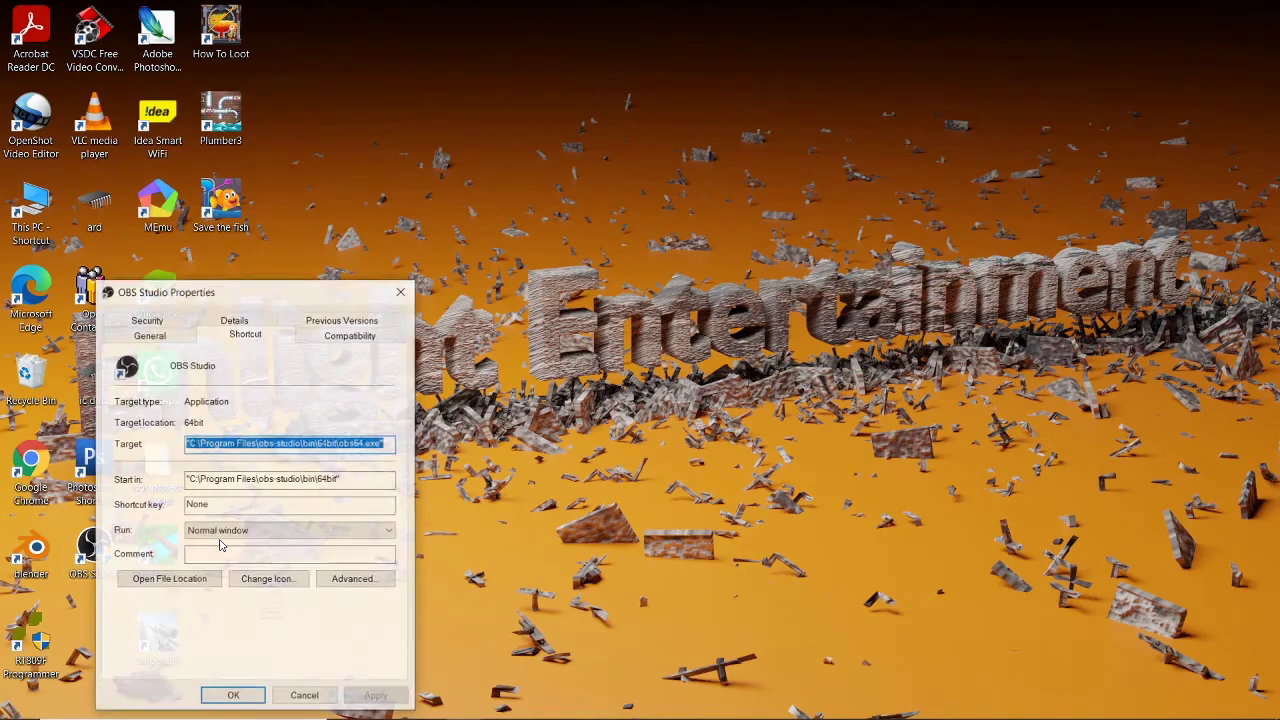
{"action": "left_click", "coordinate": [348, 338]}
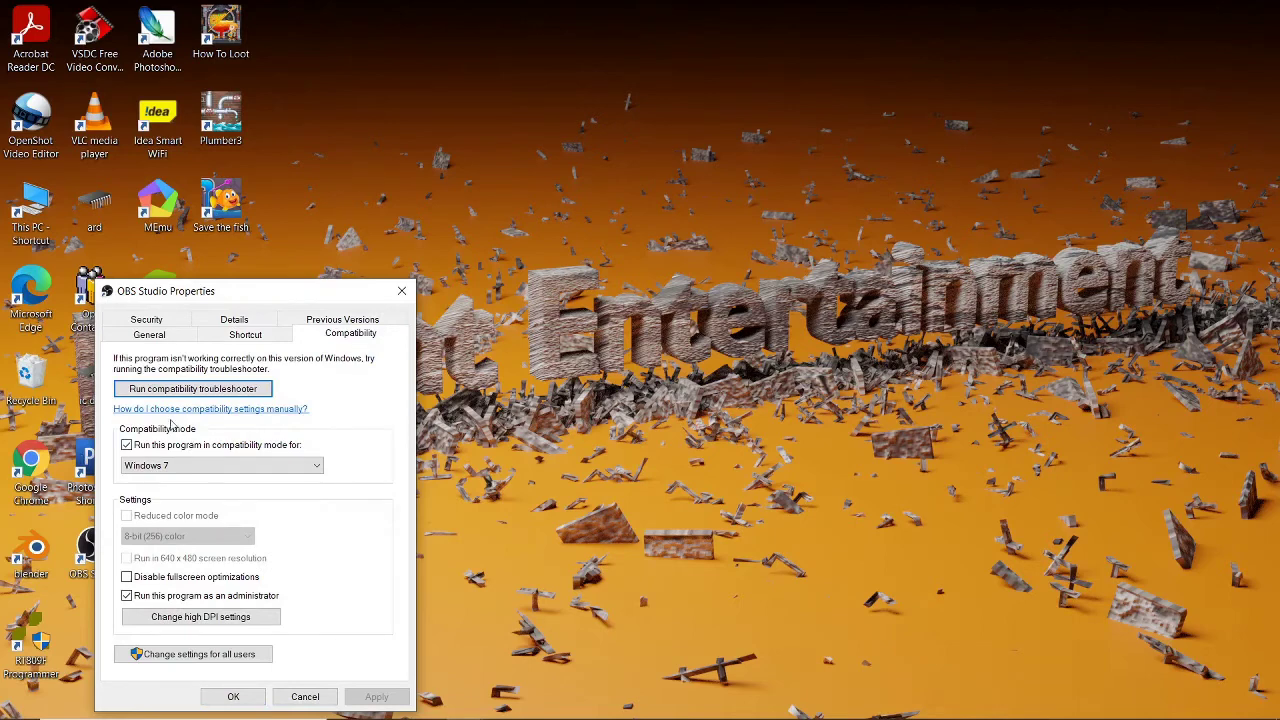
{"action": "key", "text": "XF86MonBrightnessDown"}
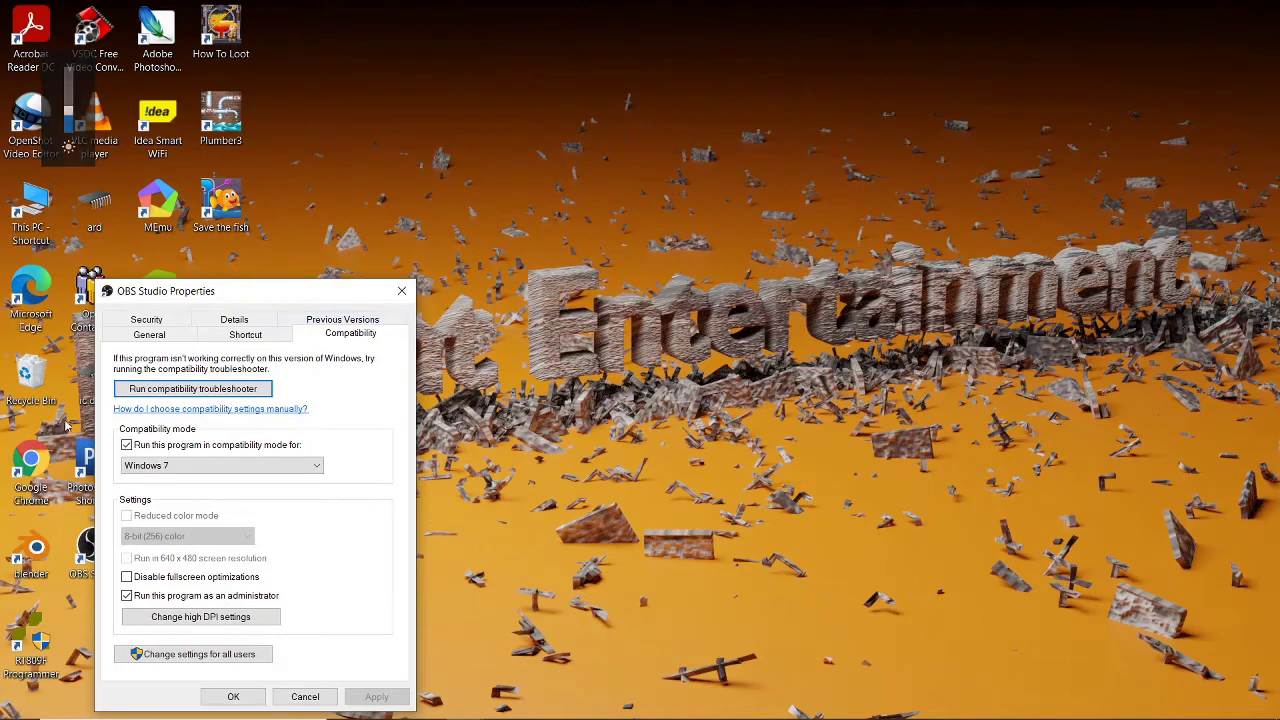
{"action": "left_click", "coordinate": [127, 444]}
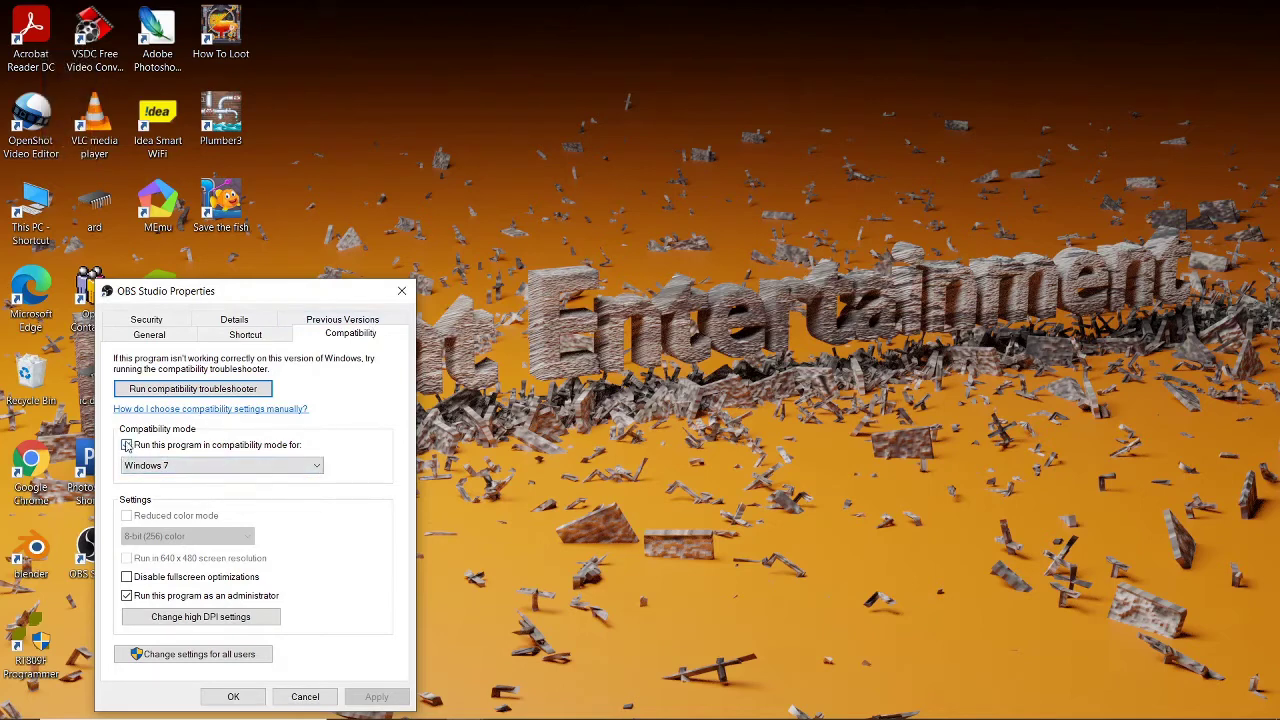
{"action": "left_click", "coordinate": [126, 444]}
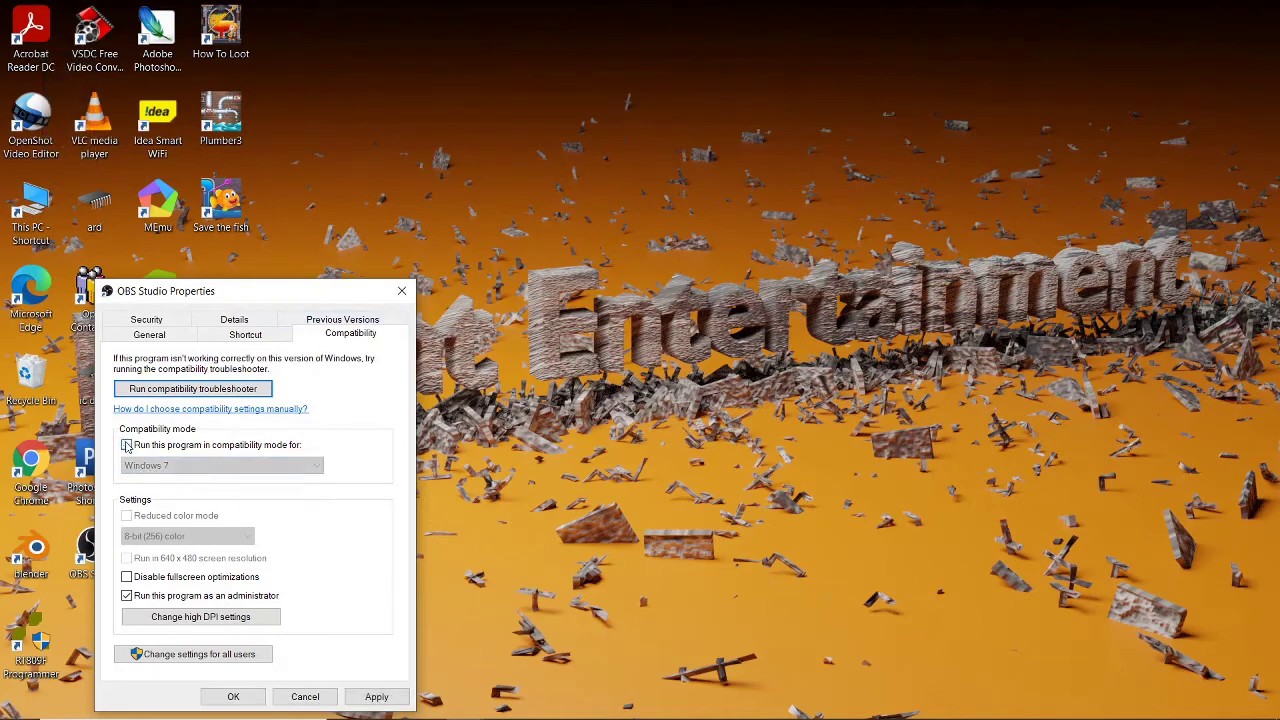
{"action": "left_click", "coordinate": [127, 445]}
{"action": "left_click", "coordinate": [188, 466]}
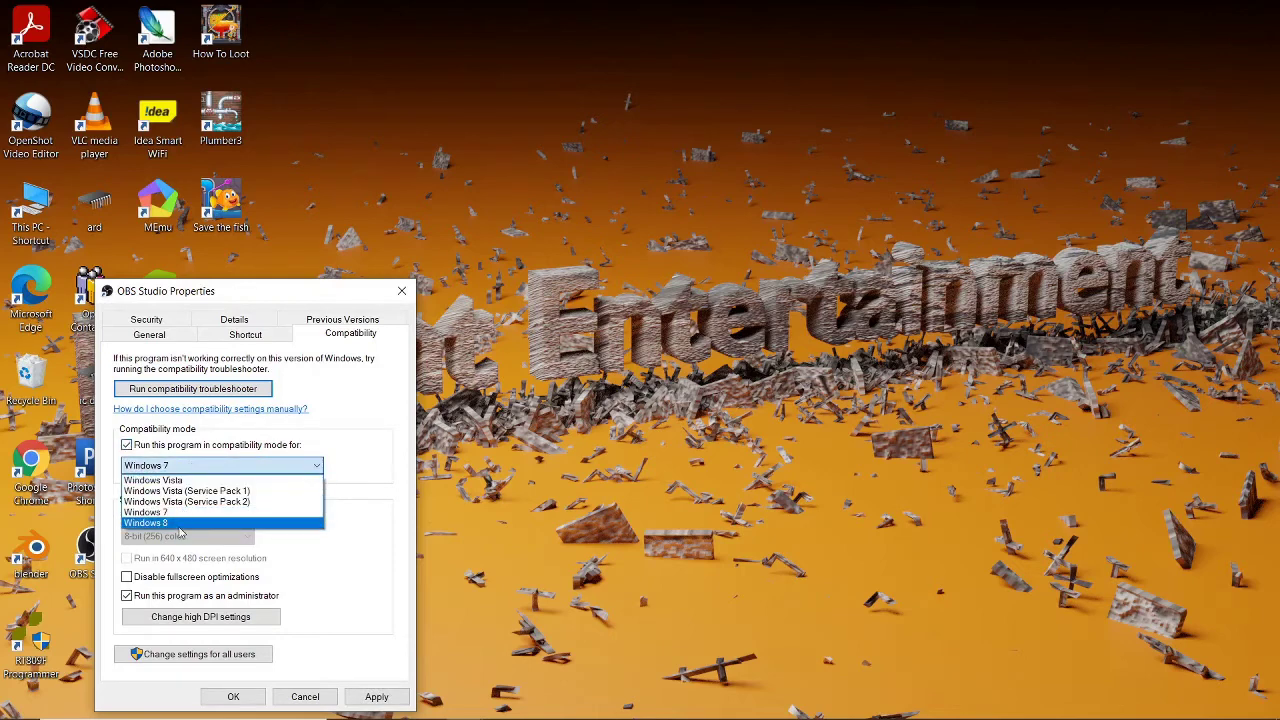
{"action": "left_click", "coordinate": [190, 512]}
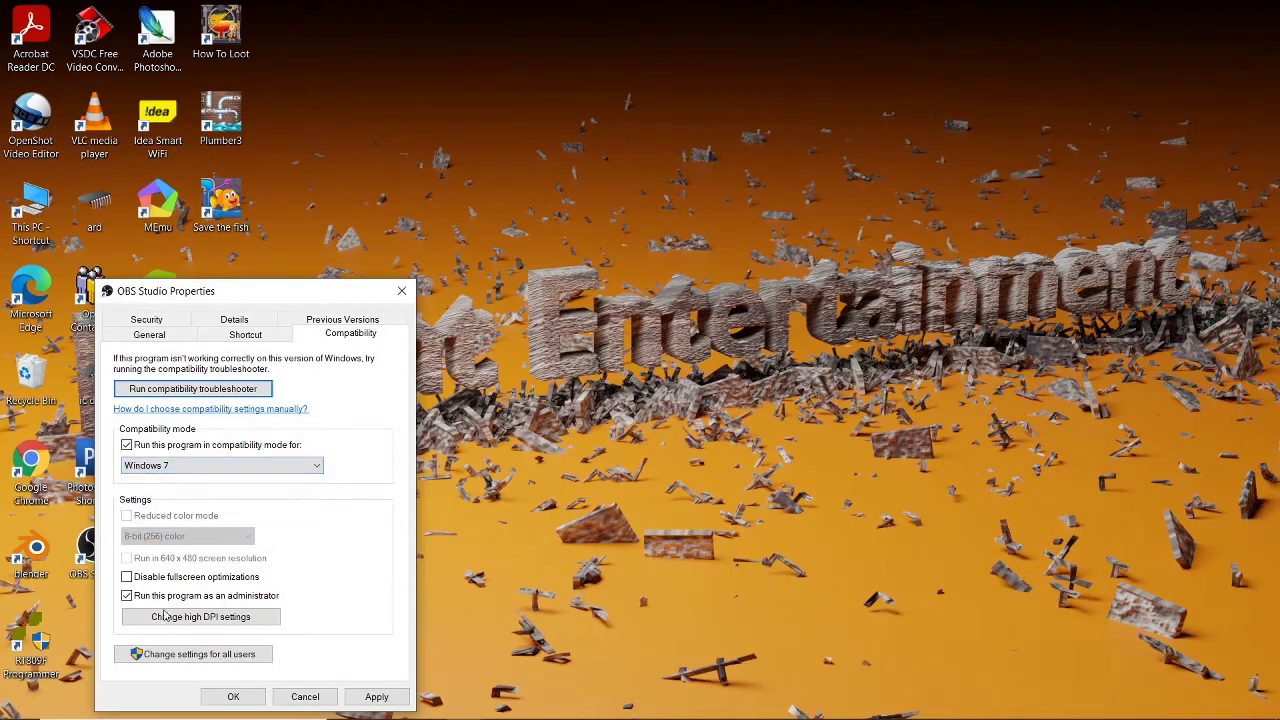
{"action": "left_click", "coordinate": [127, 596]}
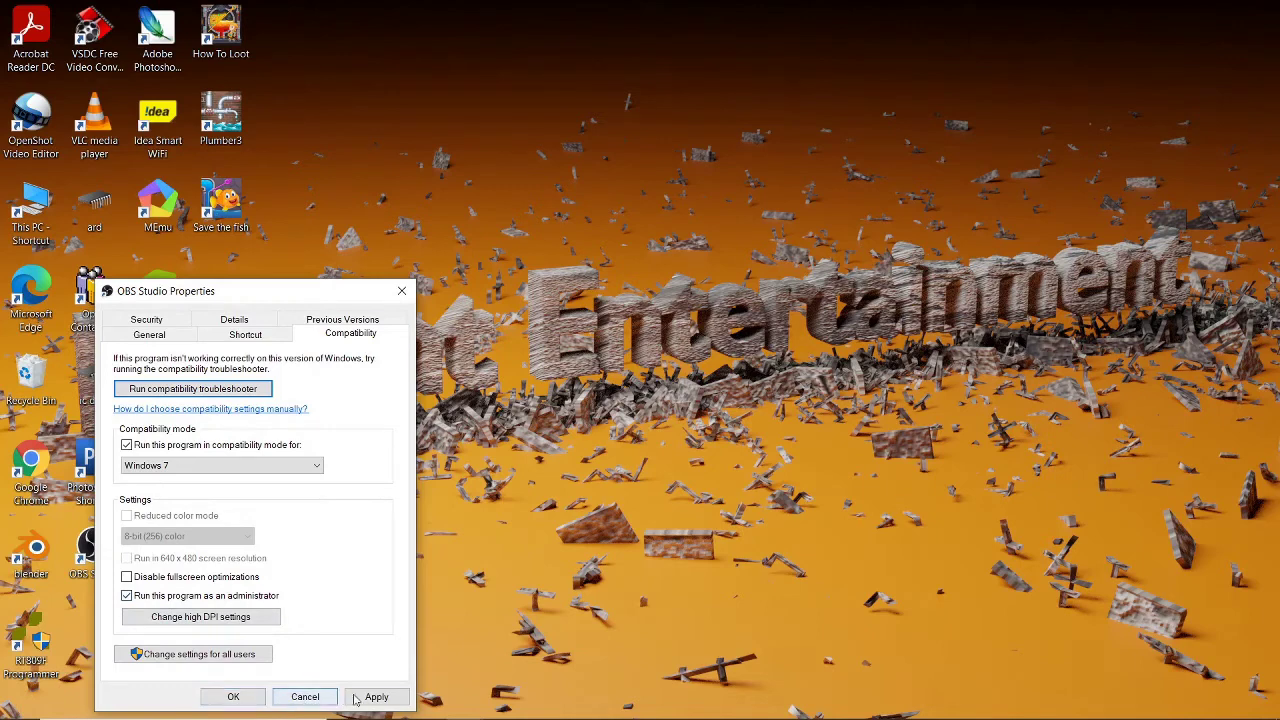
{"action": "left_click", "coordinate": [401, 291]}
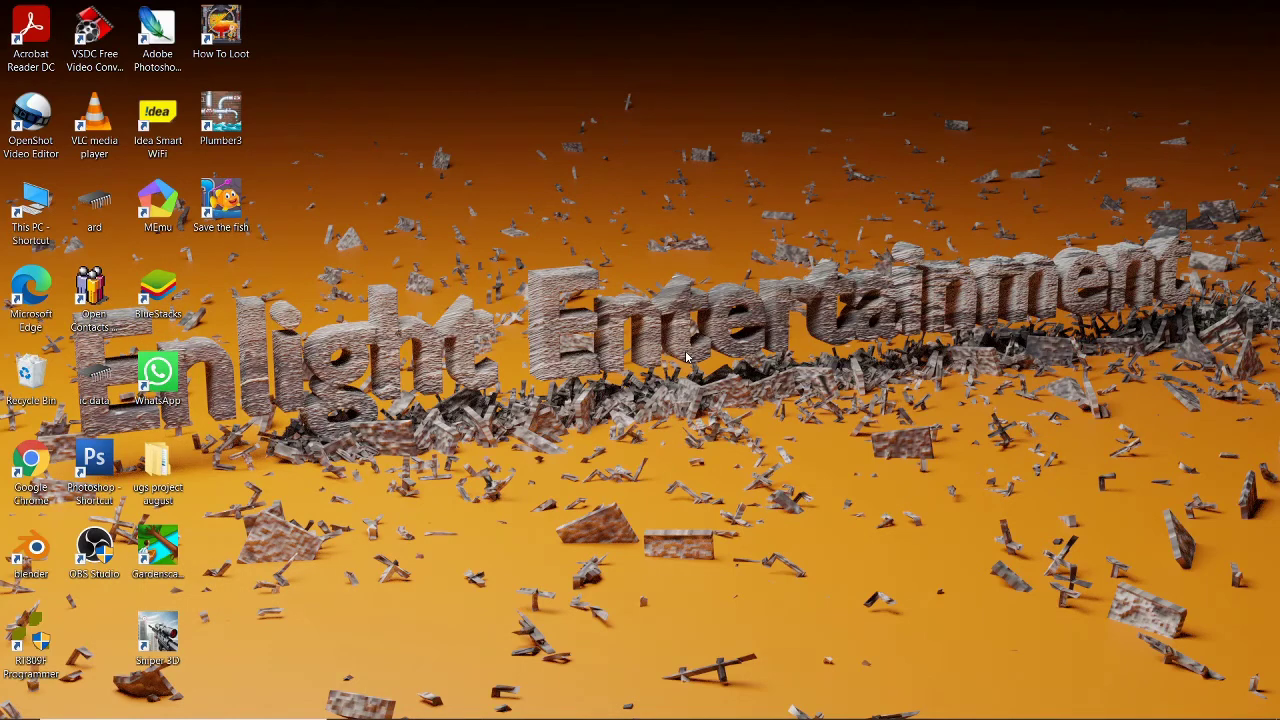
Open NVIDIA Control Panel and add OBS Studio to the program-specific 3D settings.
{"action": "right_click", "coordinate": [951, 289]}
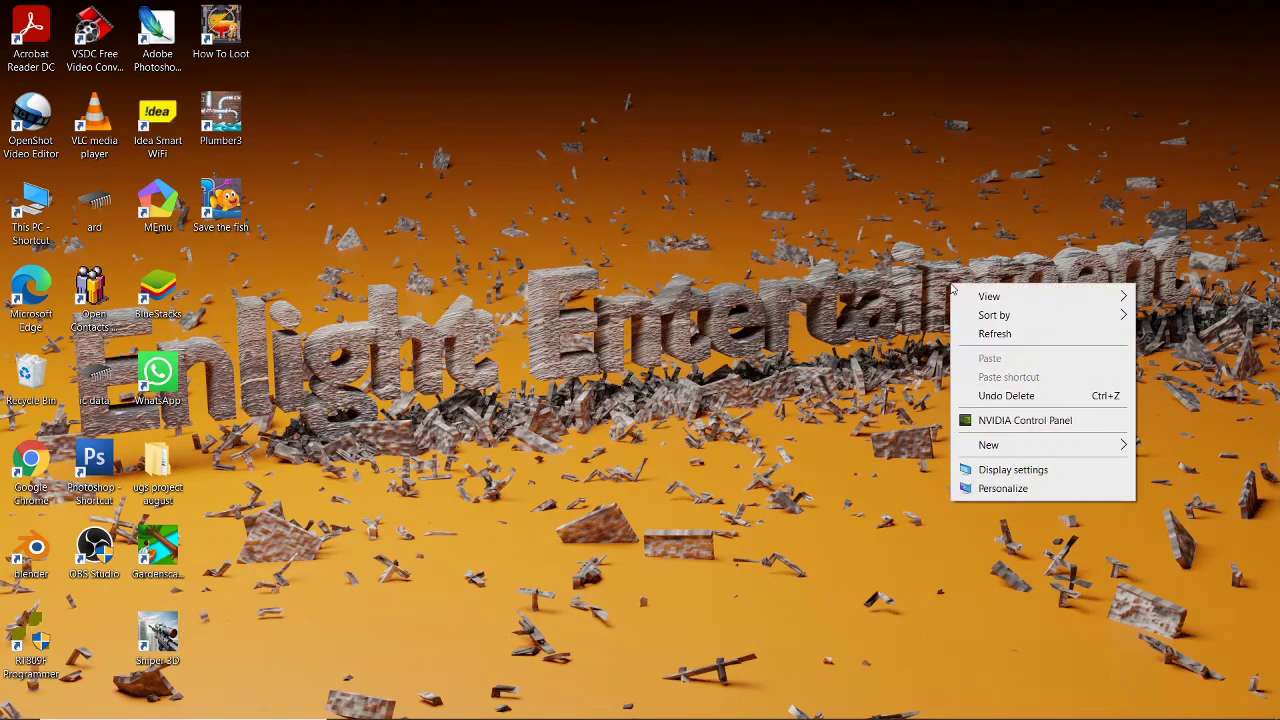
{"action": "left_click", "coordinate": [1005, 422]}
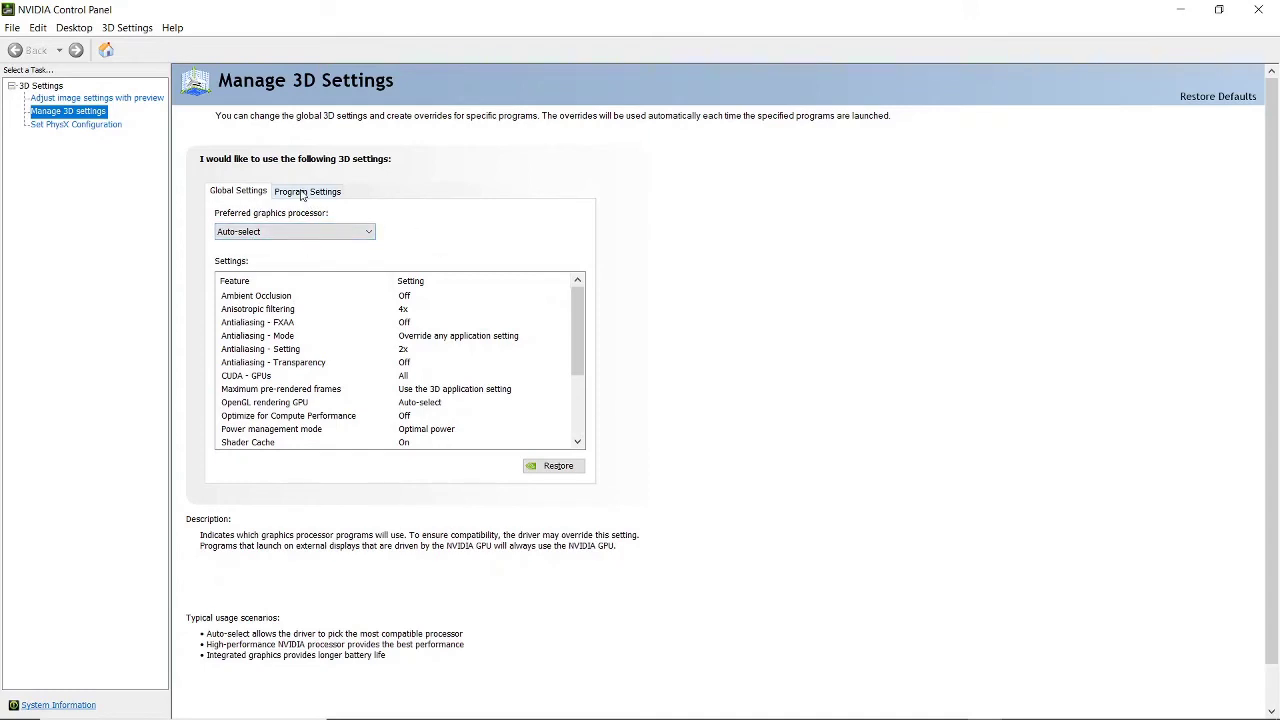
{"action": "left_click", "coordinate": [301, 193]}
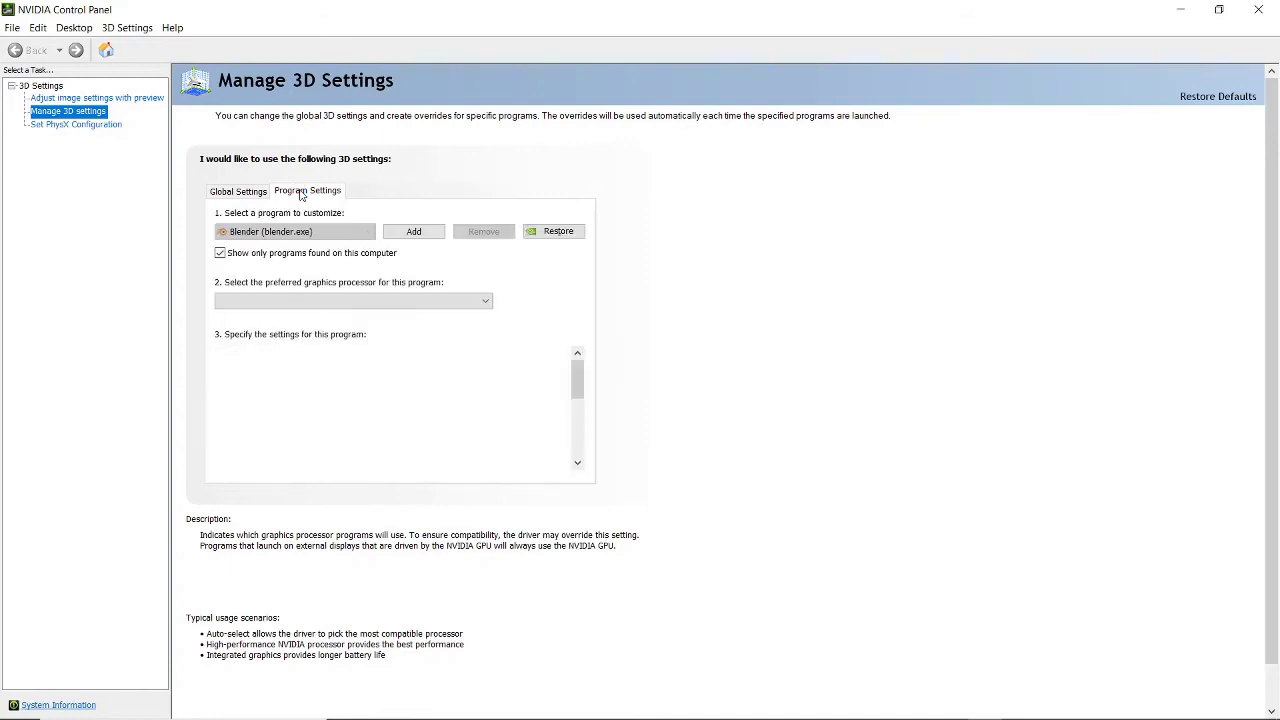
{"action": "left_click", "coordinate": [405, 239]}
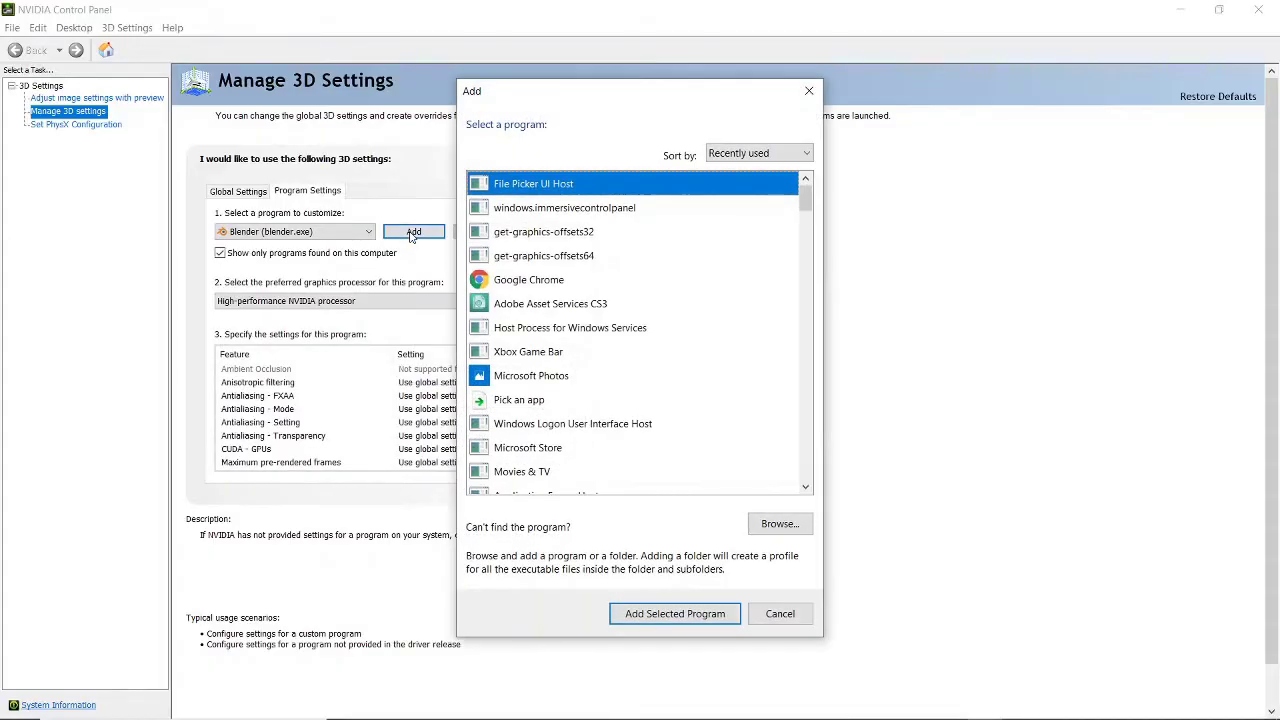
{"action": "left_click", "coordinate": [576, 312]}
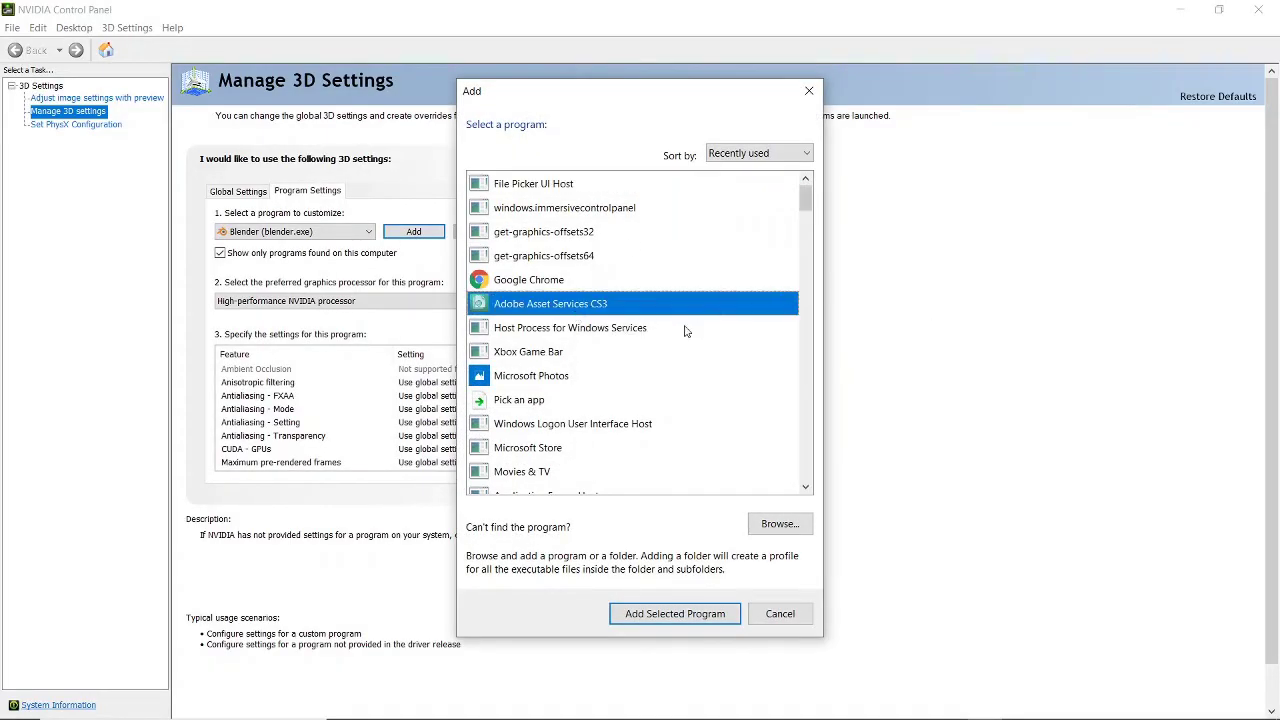
{"action": "left_click_drag", "start_coordinate": [800, 200], "coordinate": [800, 276]}
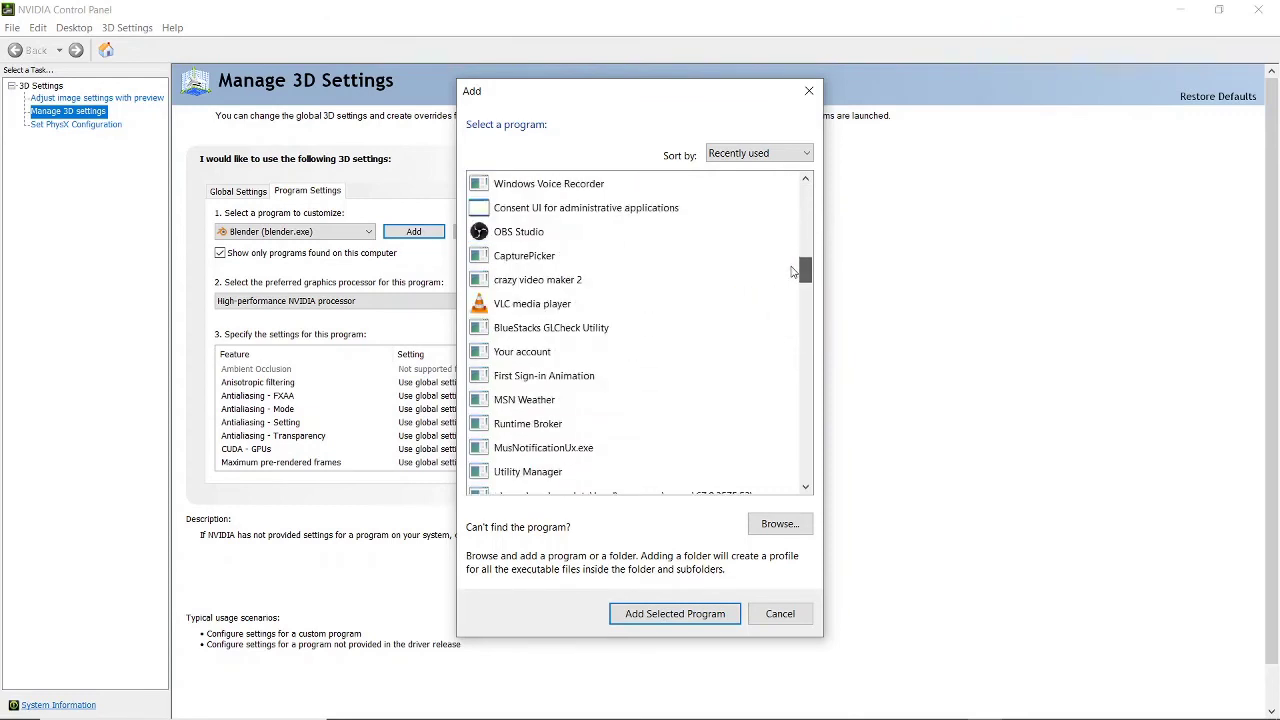
{"action": "left_click", "coordinate": [519, 242]}
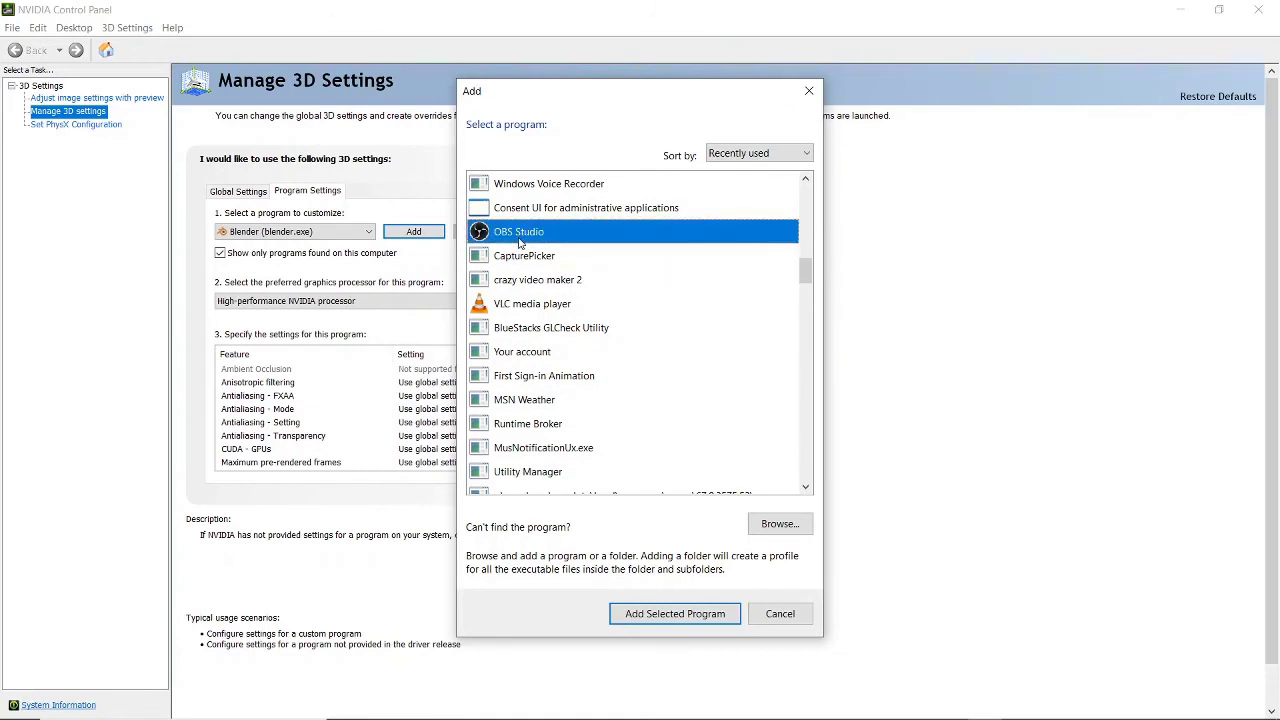
{"action": "left_click", "coordinate": [688, 617]}
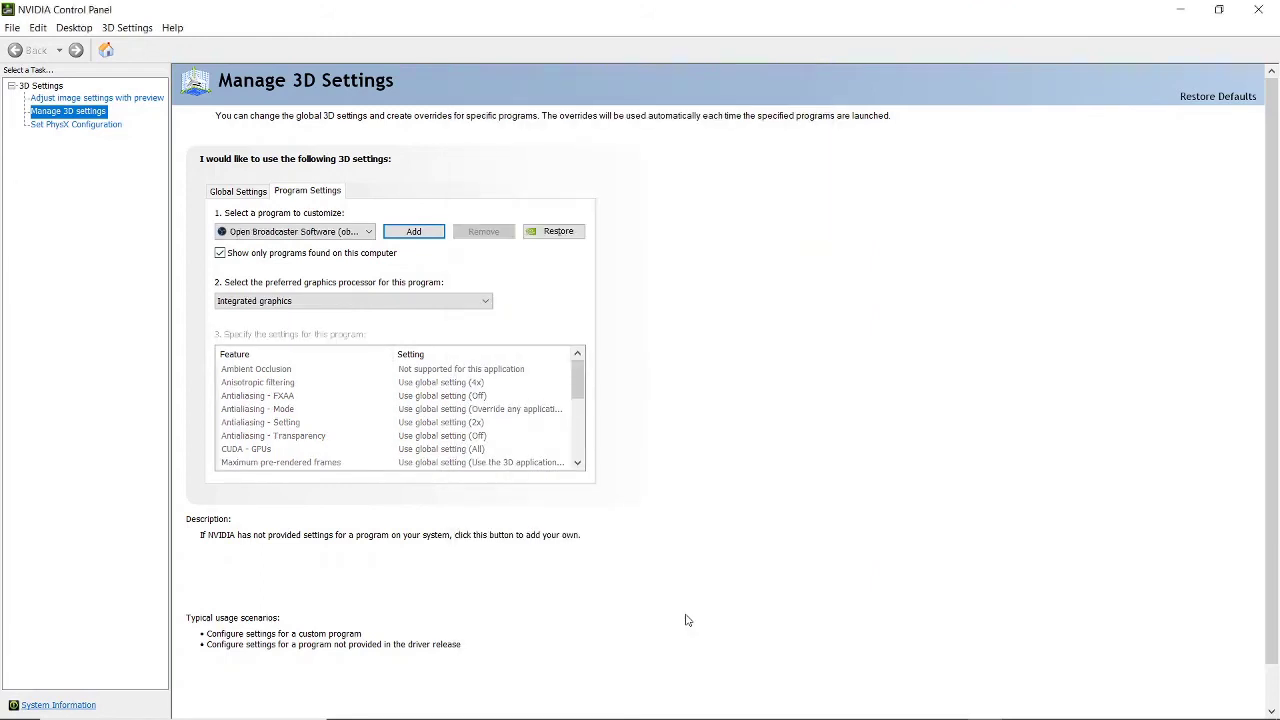
Set Open Broadcaster Software's preferred graphics processor to Integrated graphics, apply the change, and close NVIDIA Control Panel.
{"action": "left_click", "coordinate": [388, 305]}
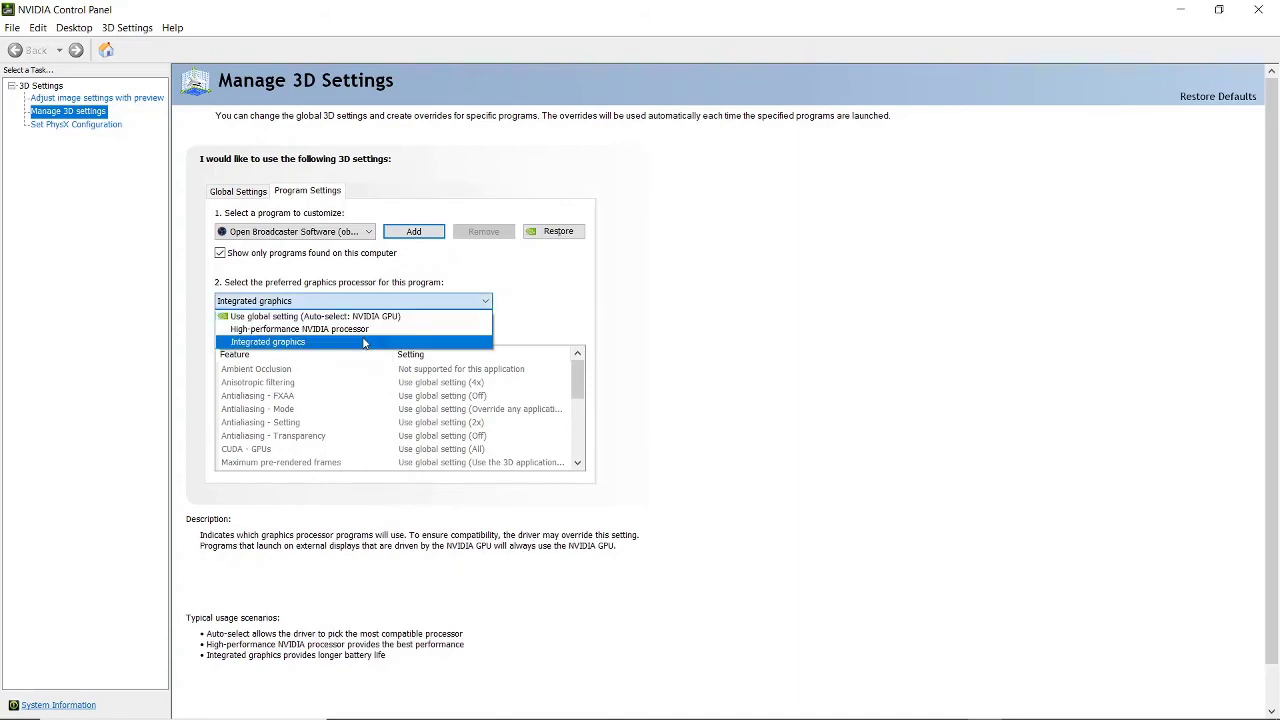
{"action": "left_click", "coordinate": [363, 343]}
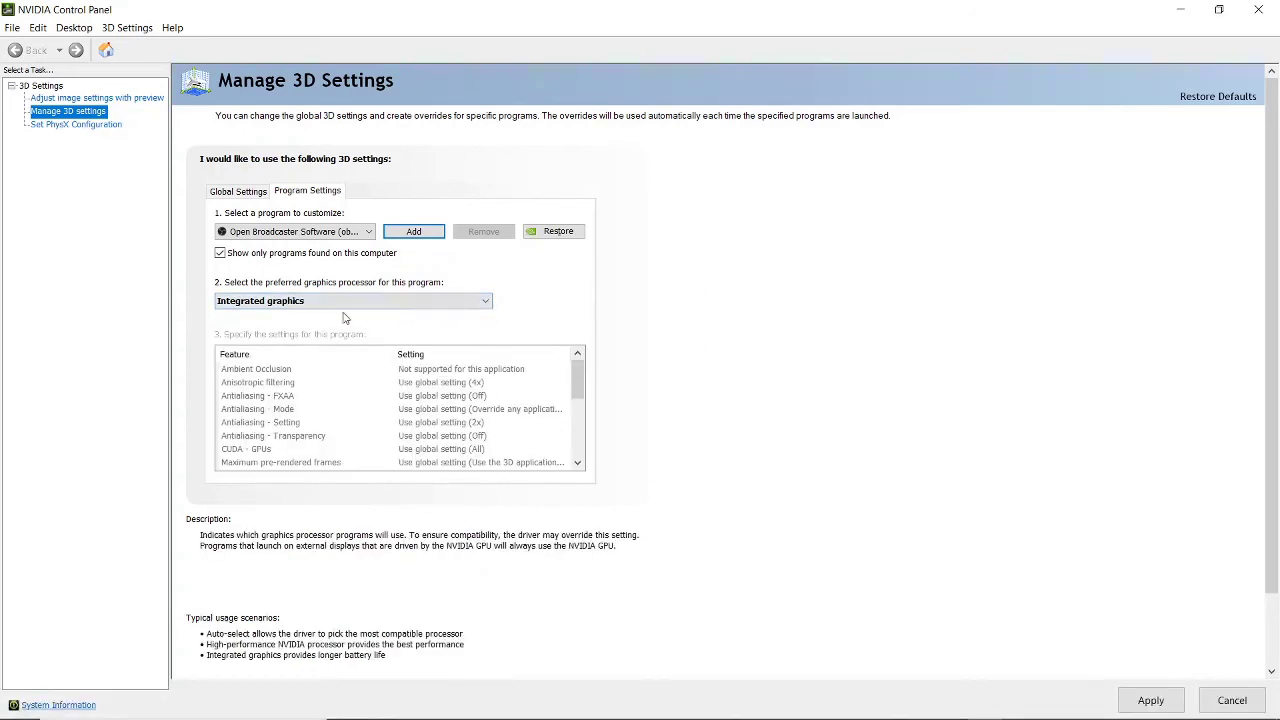
{"action": "left_click", "coordinate": [1153, 702]}
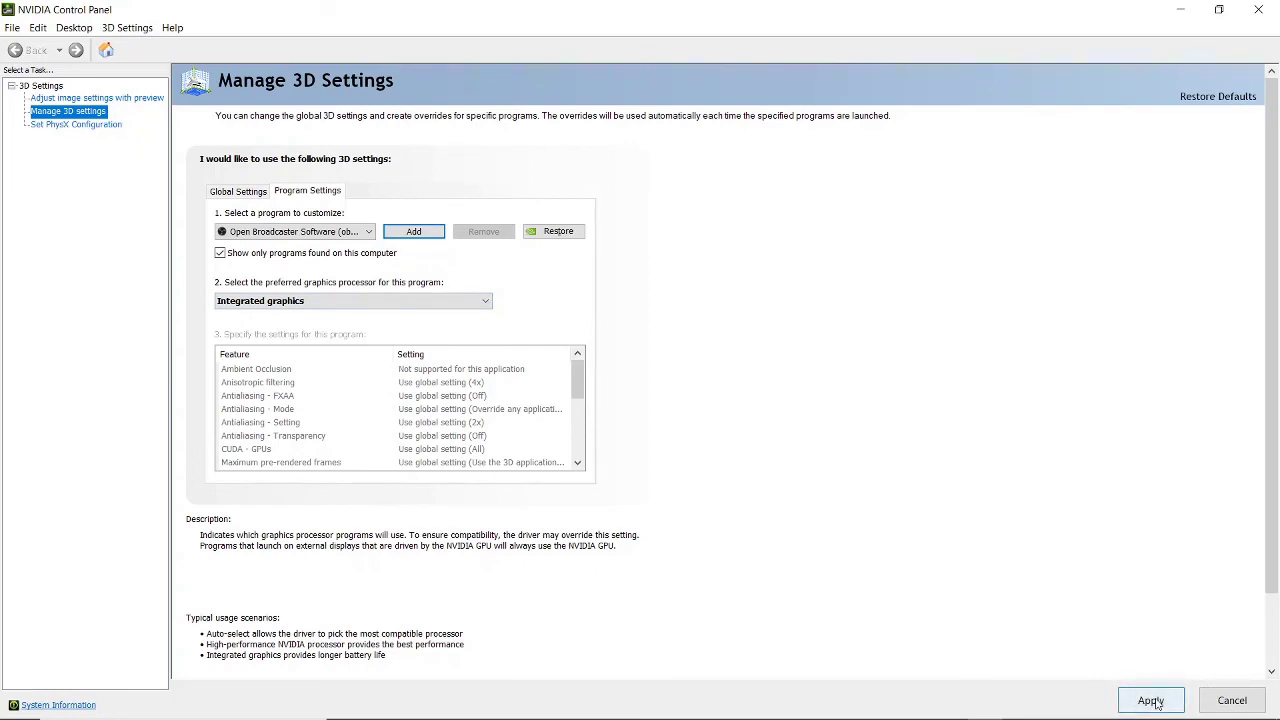
{"action": "left_click", "coordinate": [1153, 702]}
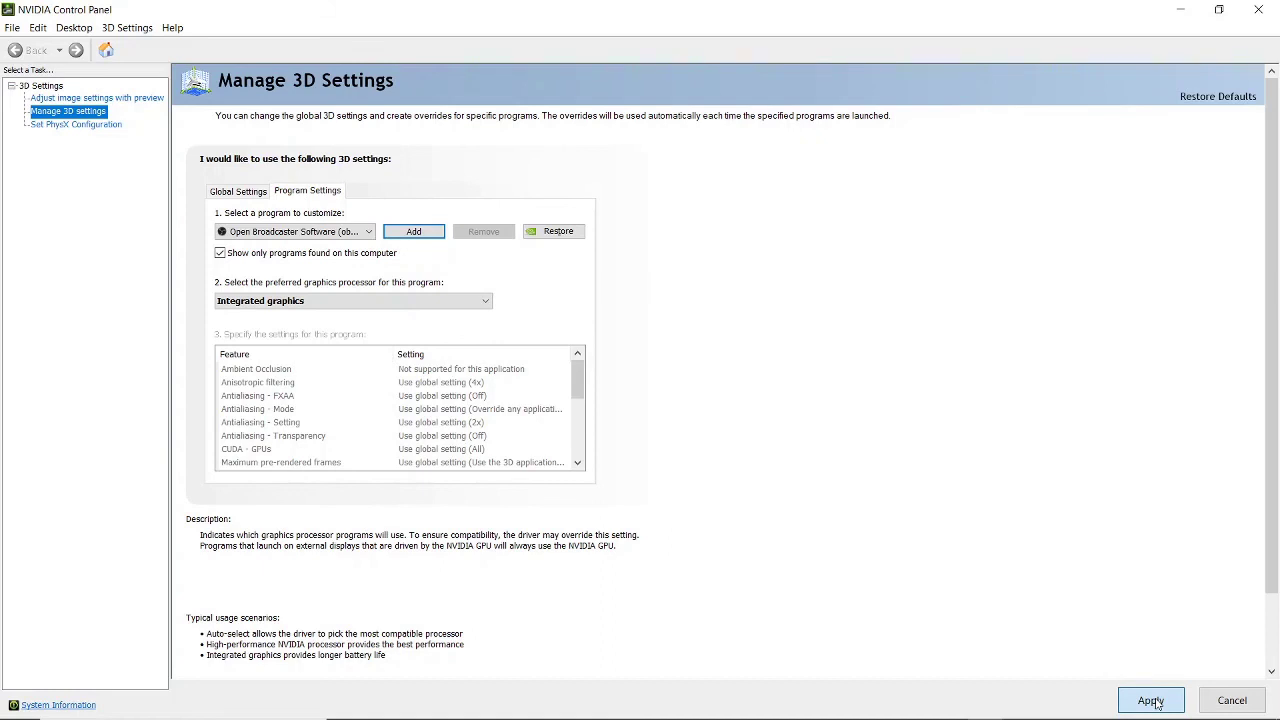
{"action": "left_click", "coordinate": [1152, 701]}
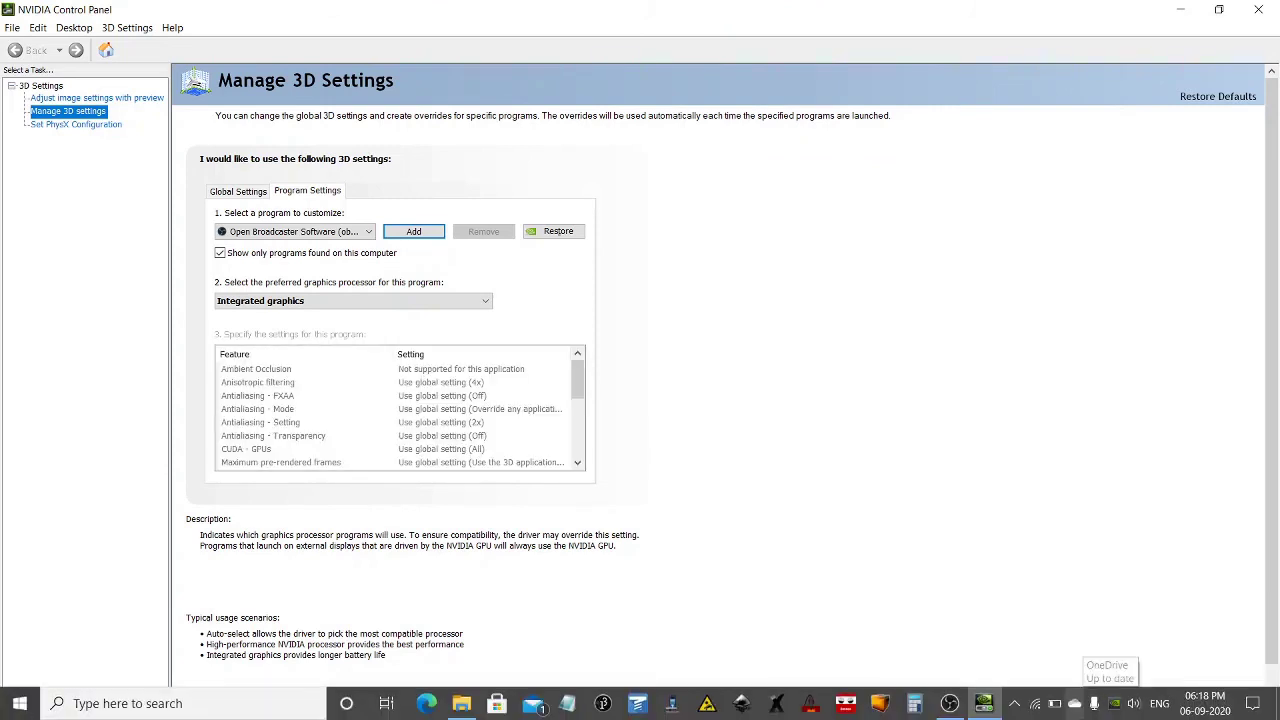
{"action": "left_click", "coordinate": [1260, 9]}
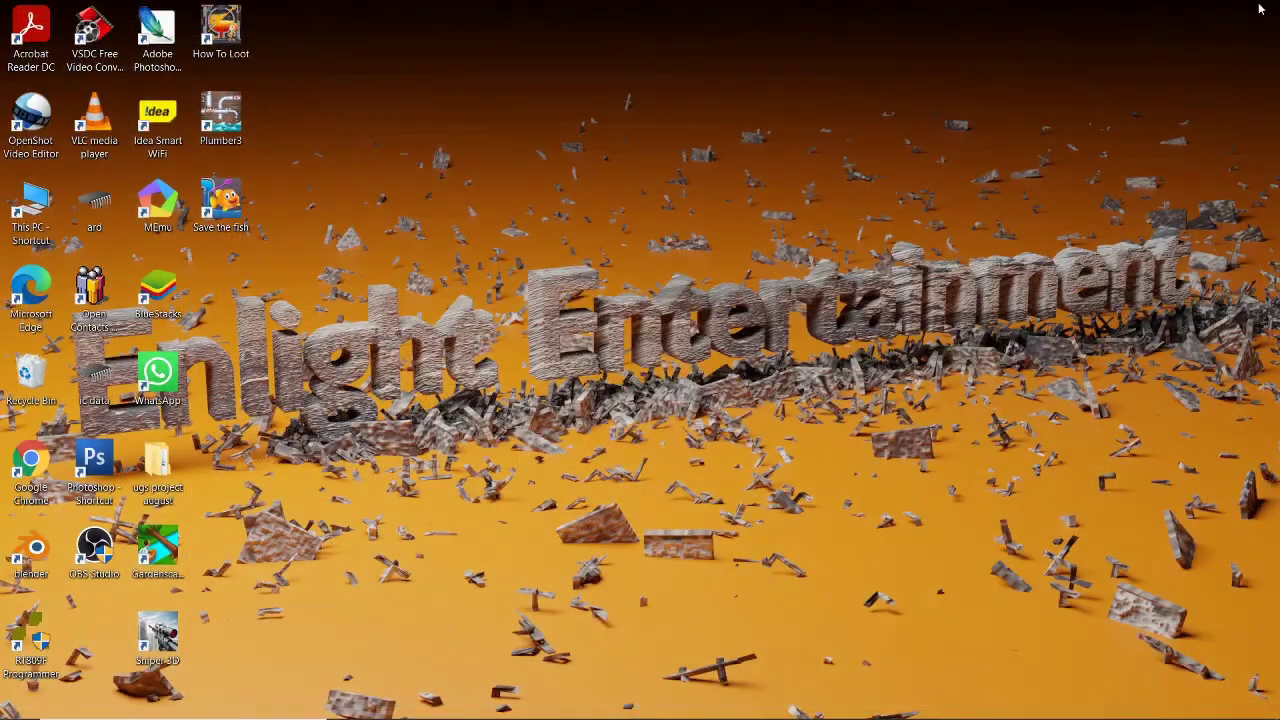
Switch to the running OBS Studio to check the Display Capture preview.
{"action": "mouse_move", "coordinate": [820, 714]}
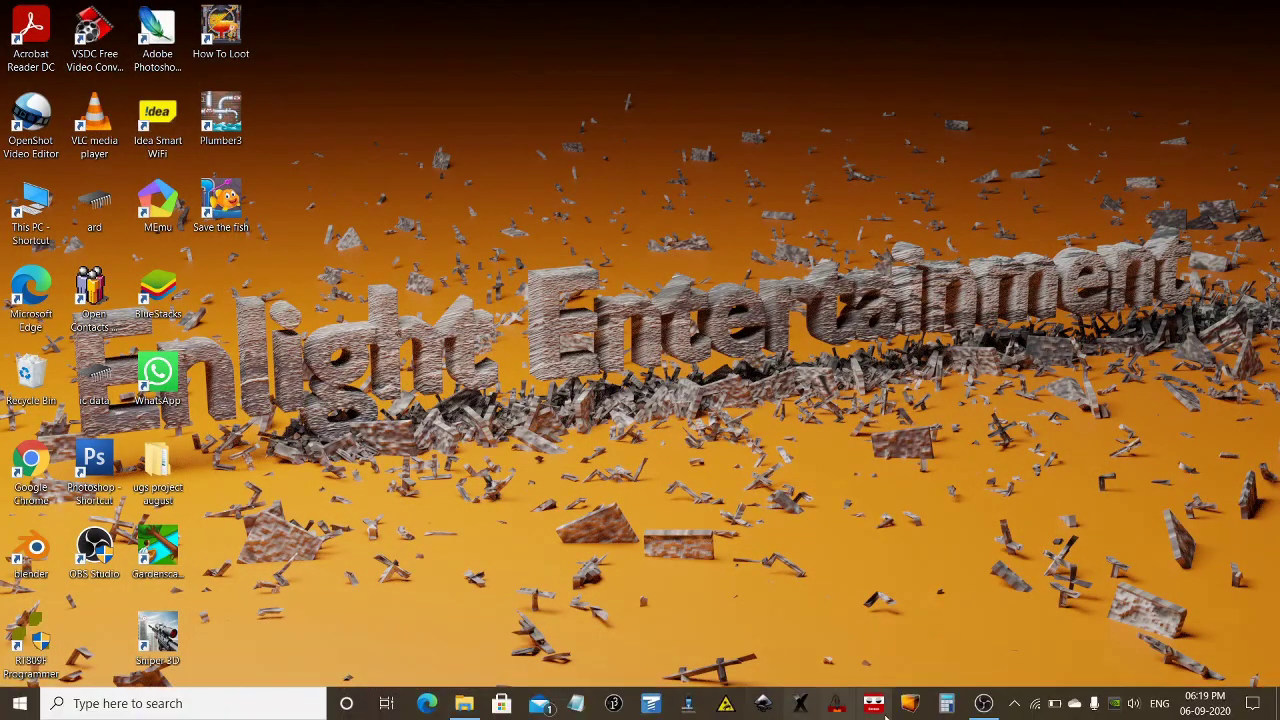
{"action": "left_click", "coordinate": [983, 704]}
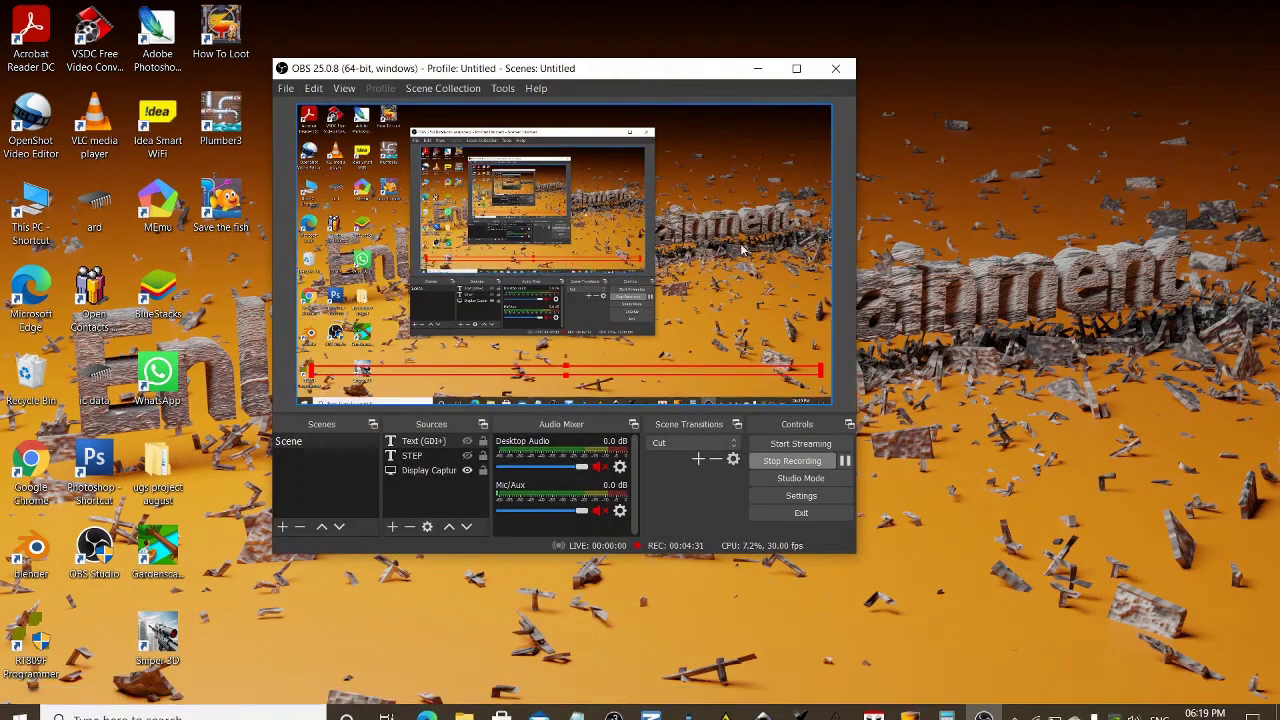